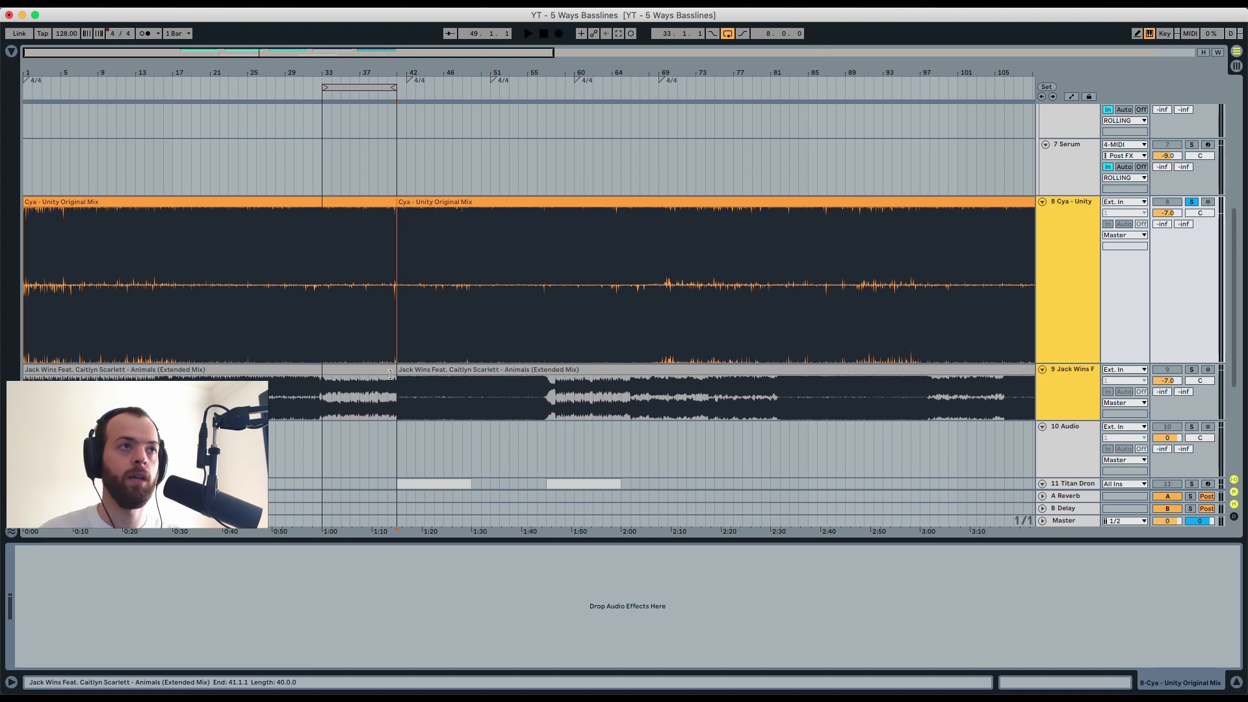
Step: Listen to the soloed Cya - Unity reference track from bar 41 and select bars 41 to 49 on it
key("space")
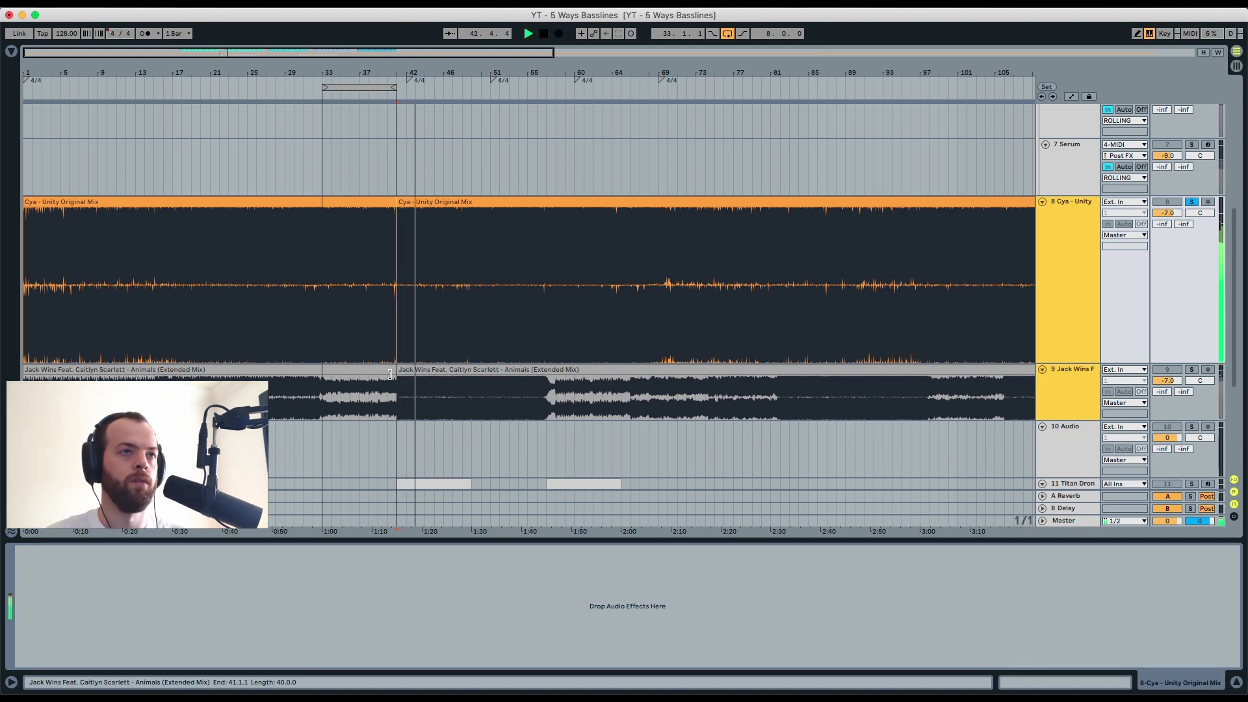
left_click(403, 306)
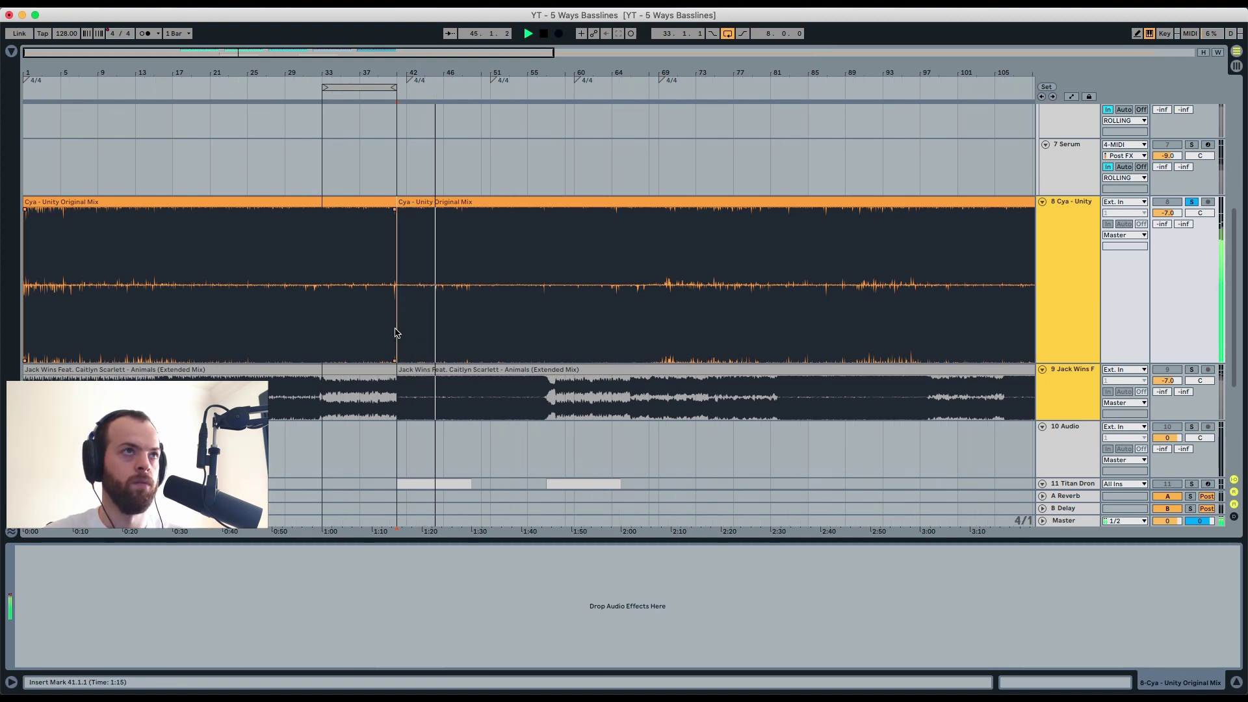
left_click_drag(401, 73, 401, 111)
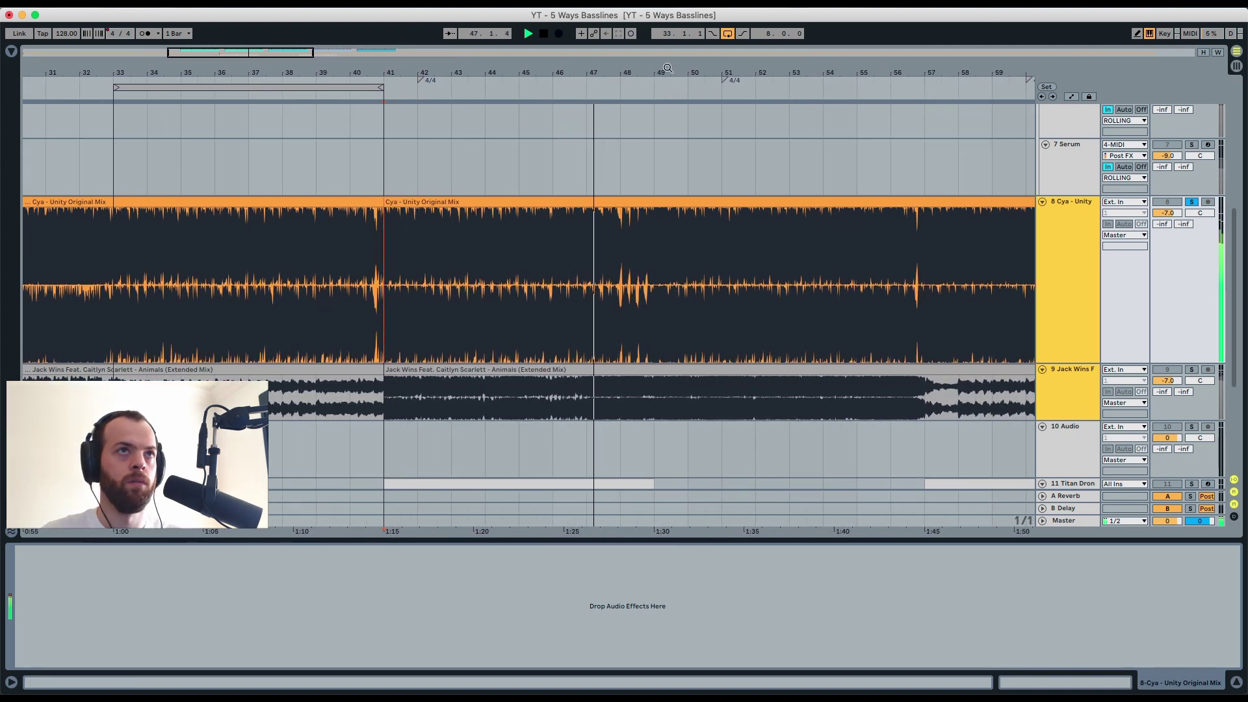
left_click_drag(668, 67, 686, 67)
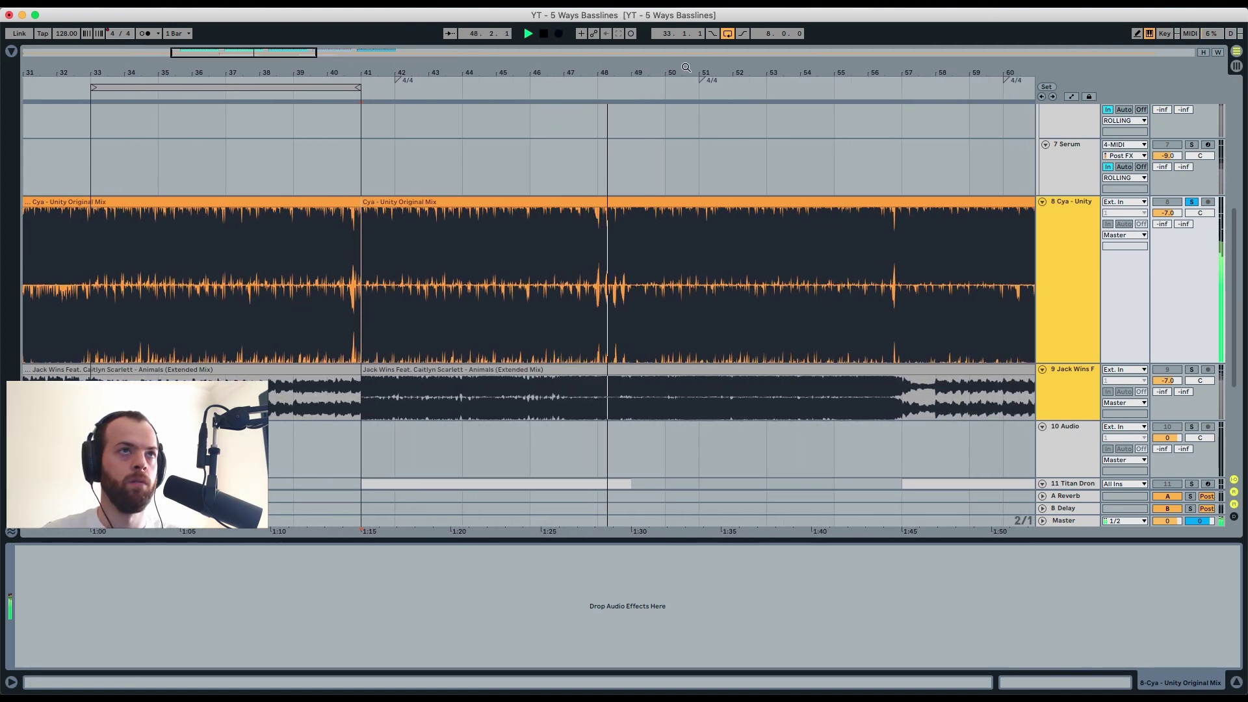
left_click_drag(638, 267, 403, 266)
key("space")
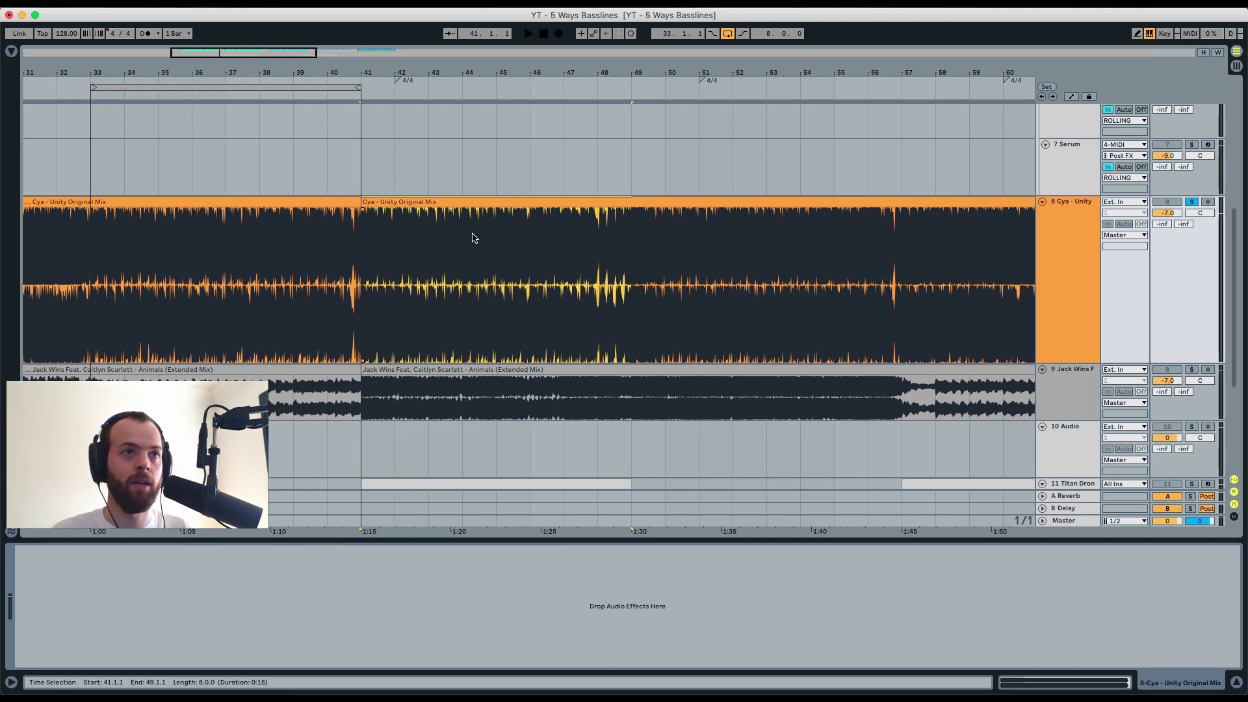
Step: Audition the Unity reference track from bar 48 and again from bar 46, stopping playback after each passage
left_click(598, 286)
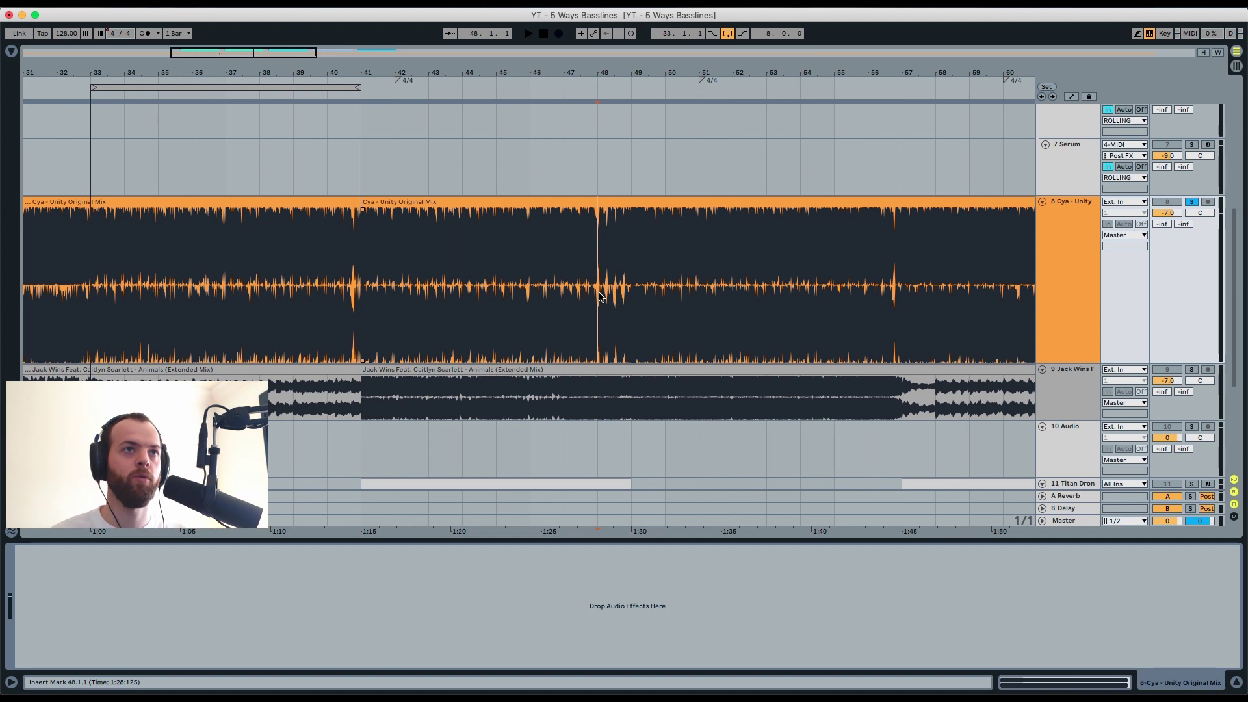
key("space")
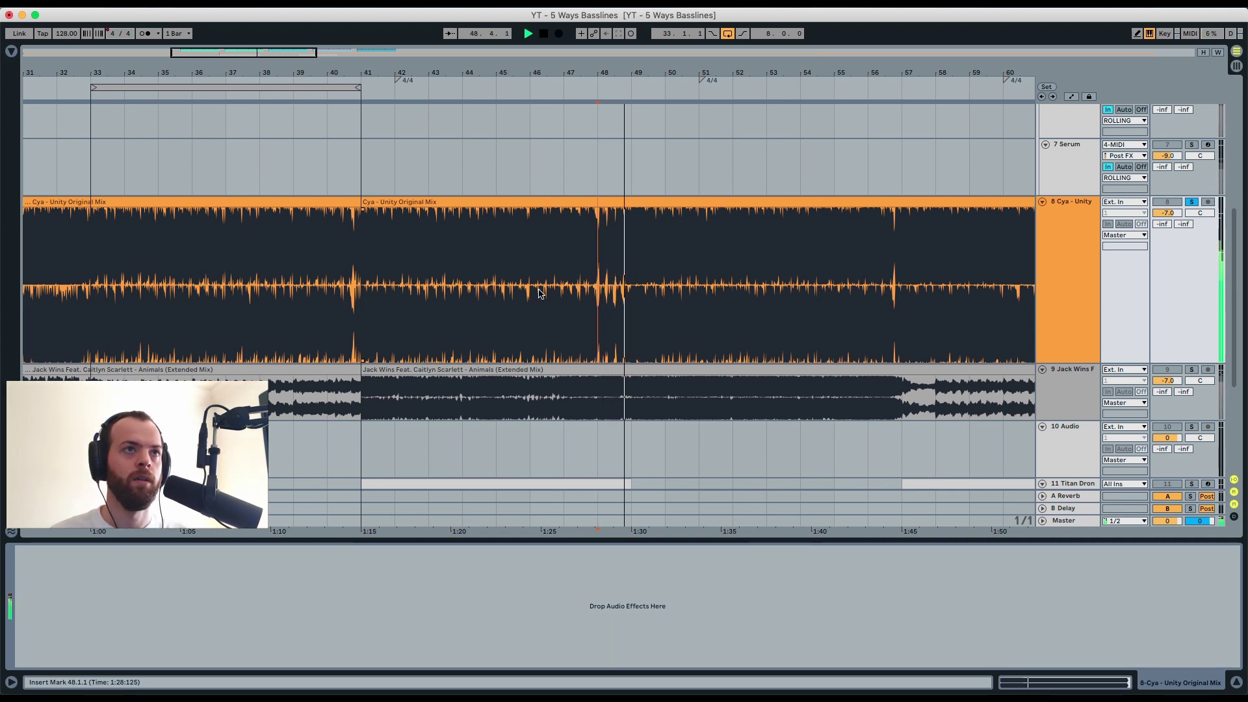
key("space")
left_click(528, 273)
key("space")
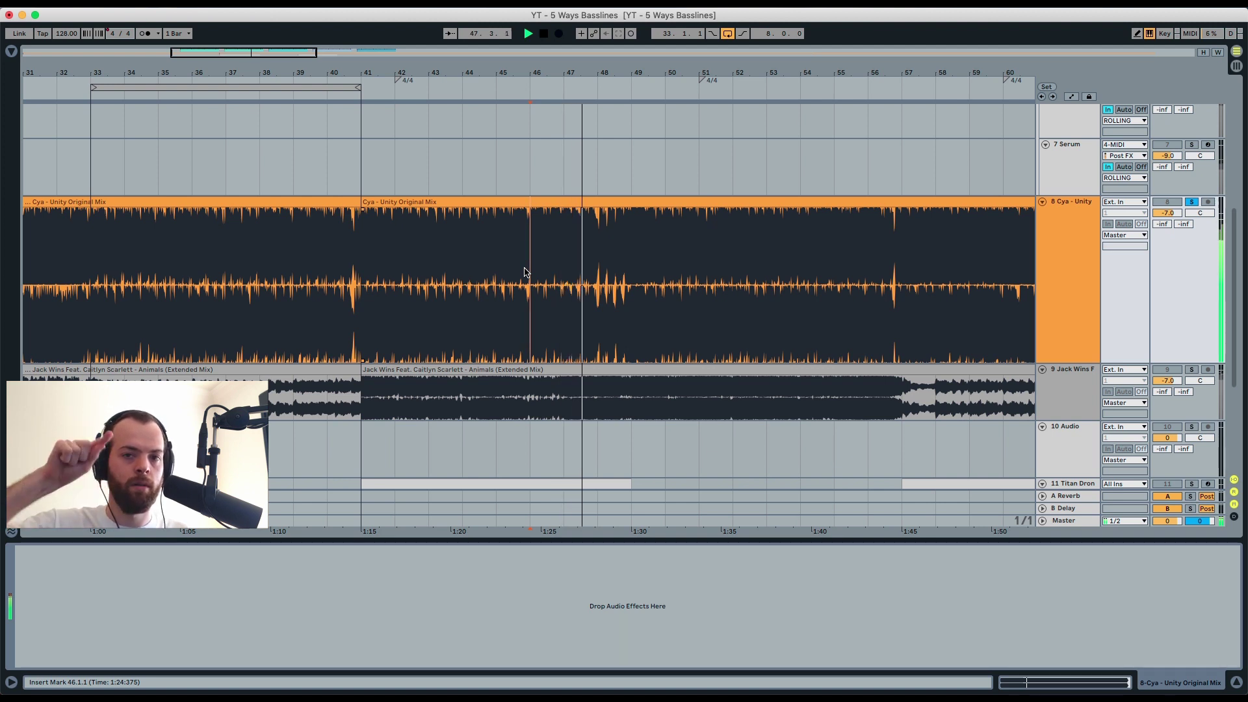
key("space")
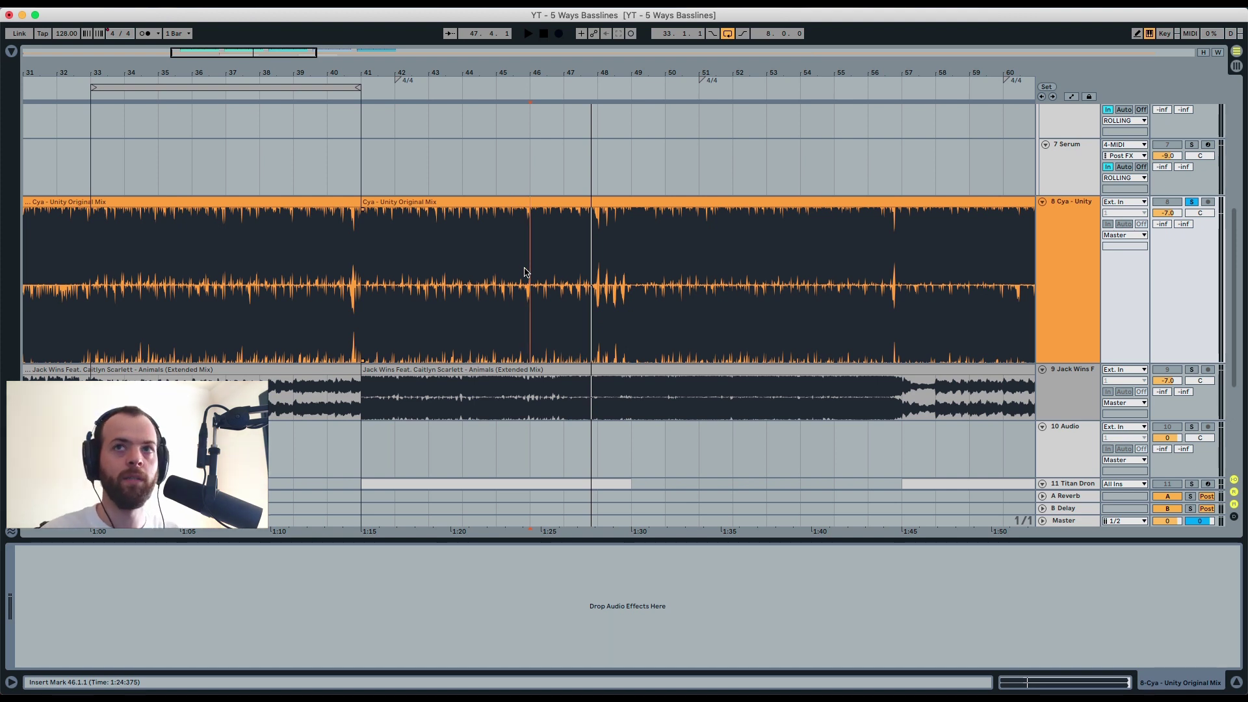
Step: Solo the Animals (Extended Mix) reference track and listen to its section from bar 41 in short passages
left_click(375, 372)
key("s")
key("space")
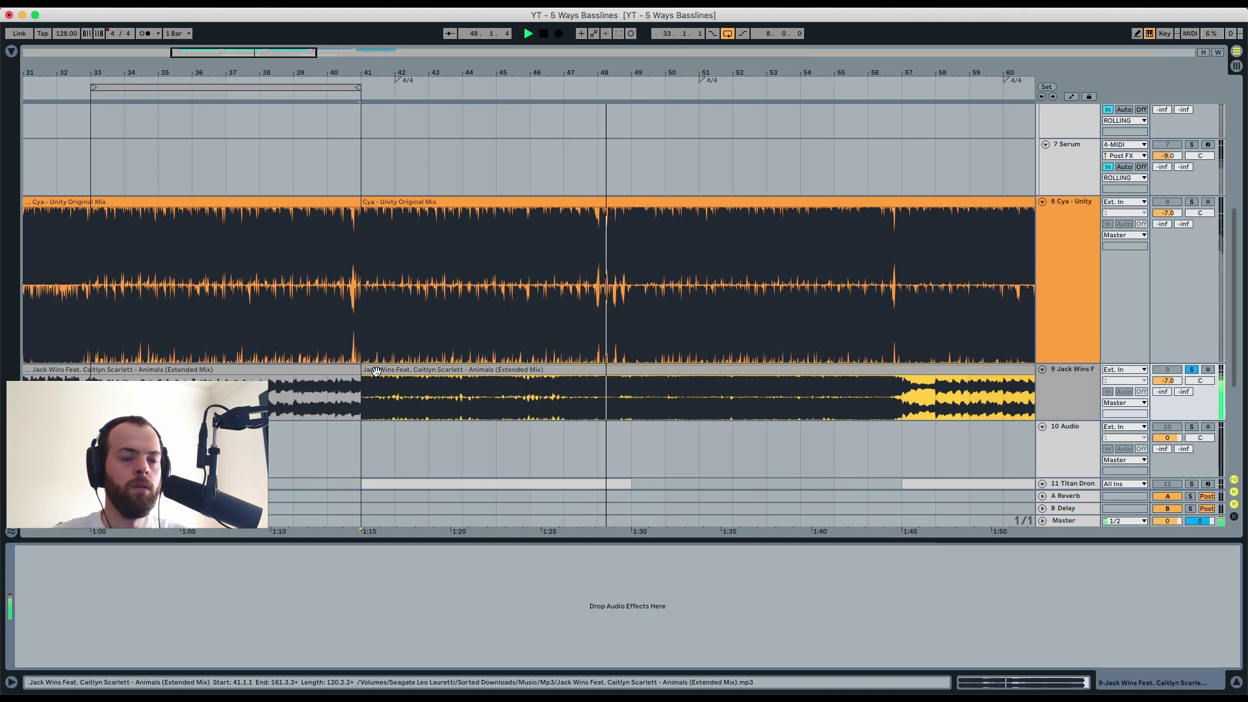
key("space")
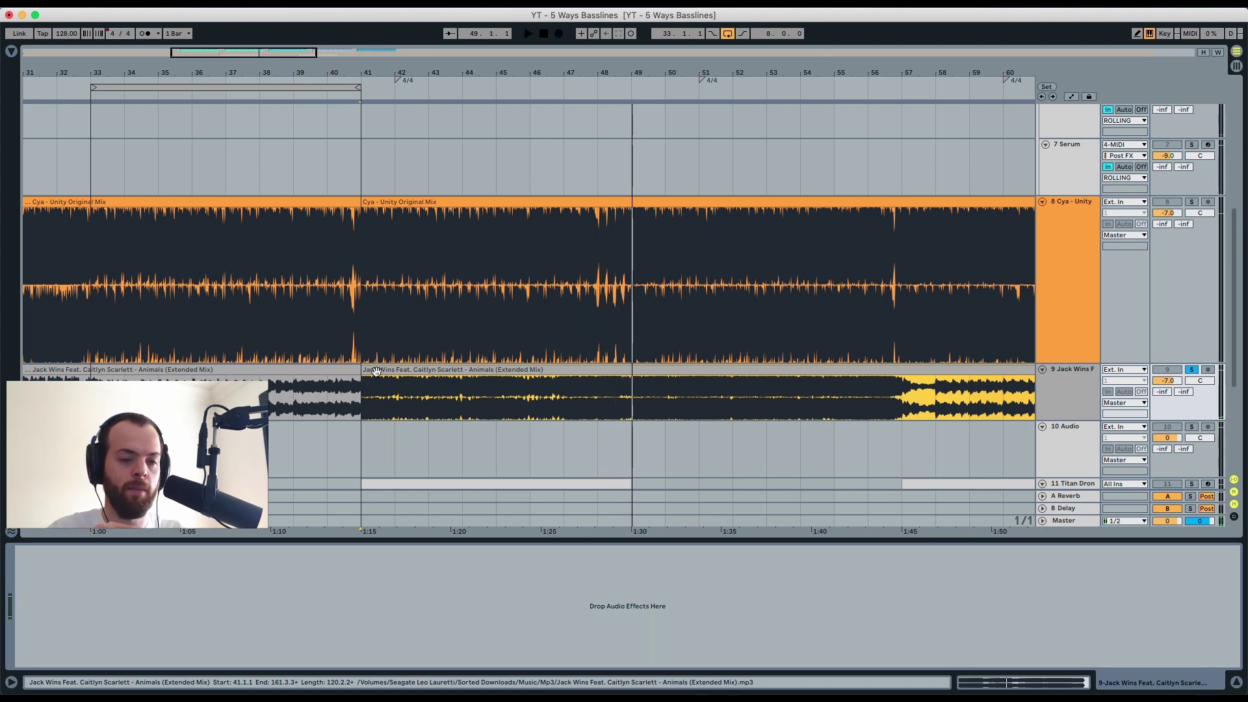
key("space")
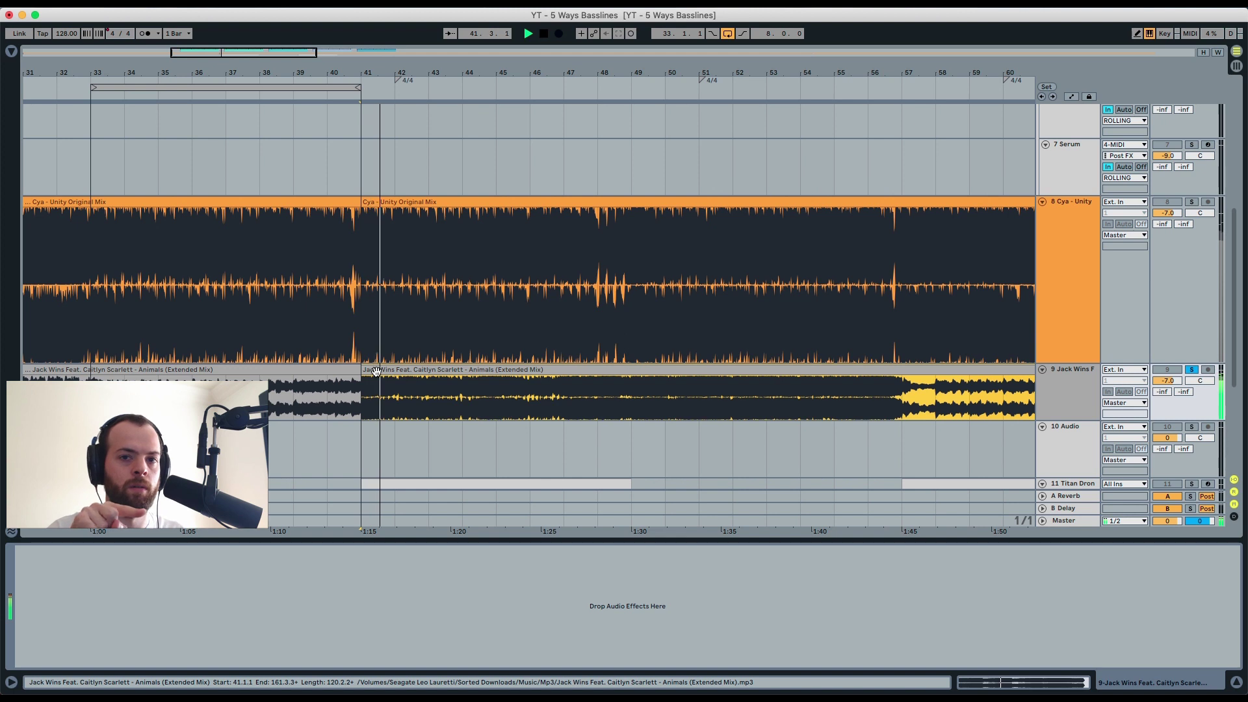
key("space")
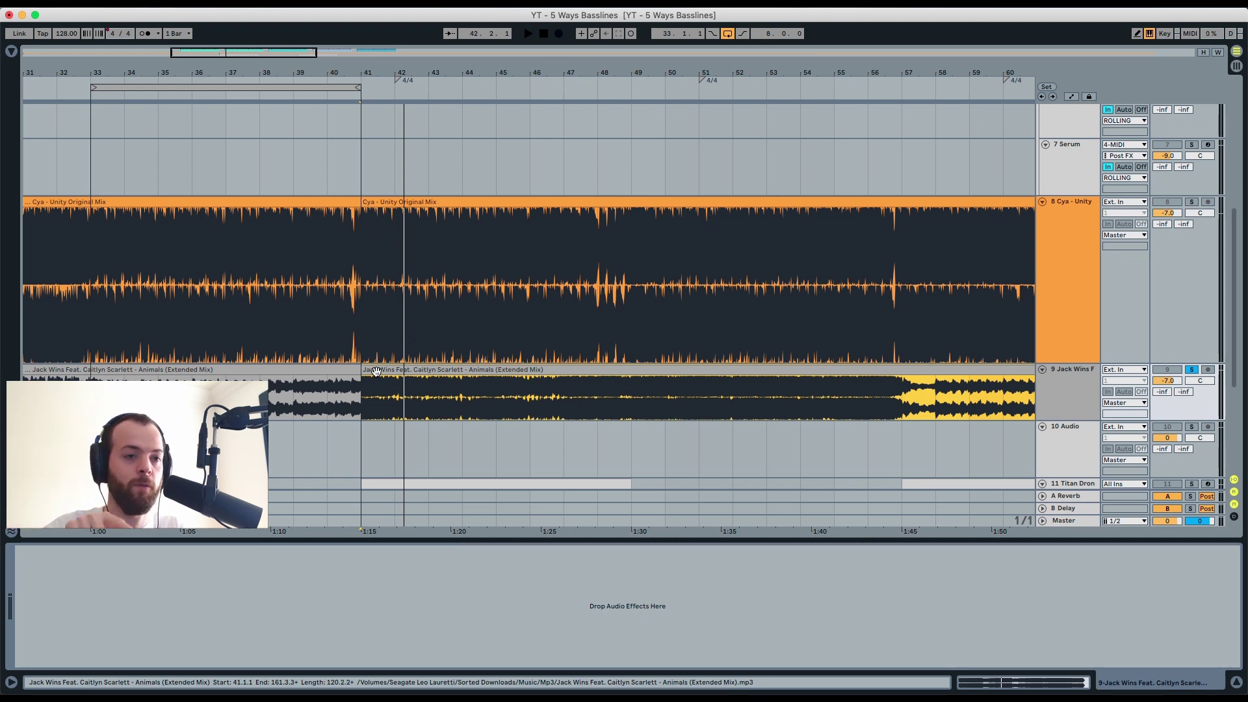
key("space")
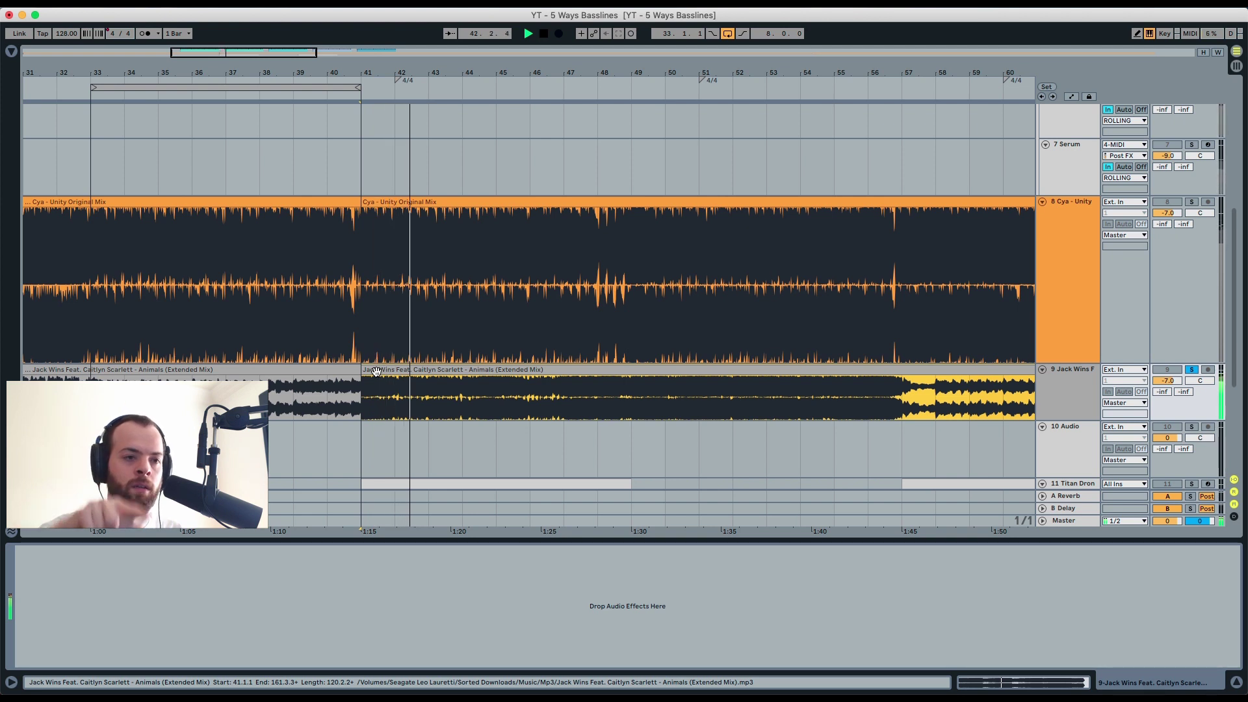
key("space")
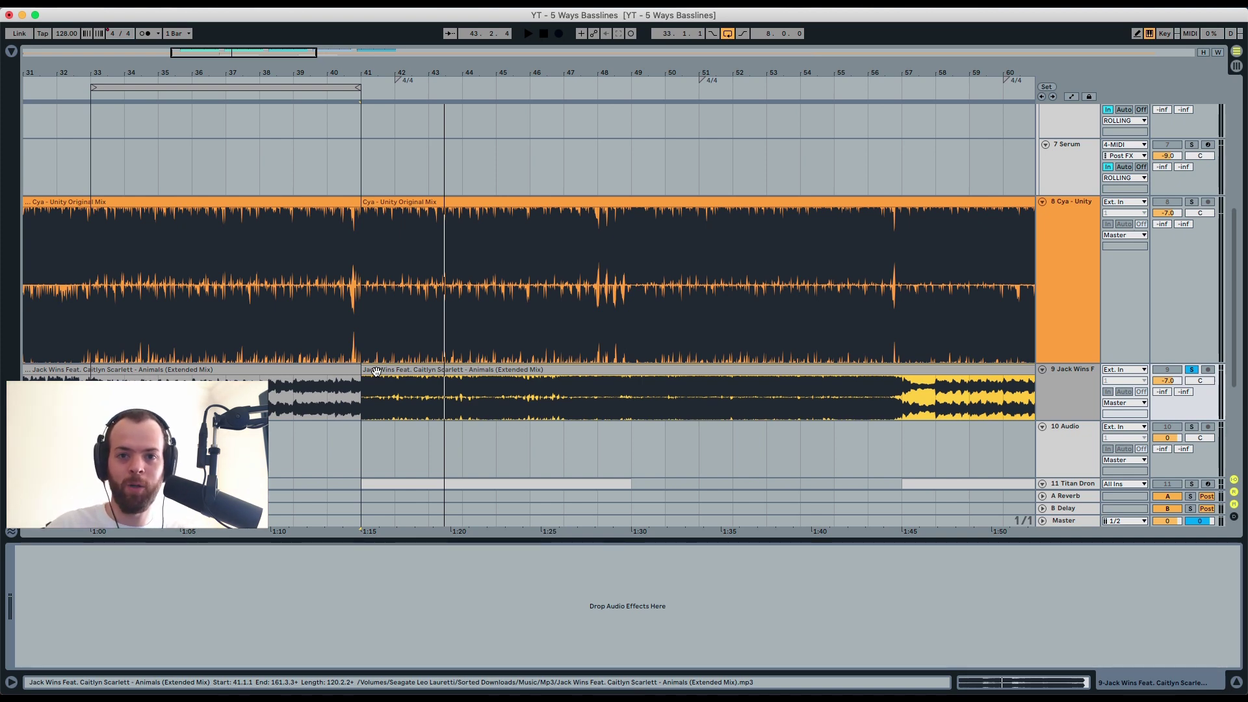
Step: Play the arrangement from the 4 MIDI bassline clip at bar 42, stopping after about four bars
scroll(390, 364, "up", 5)
left_click(401, 380)
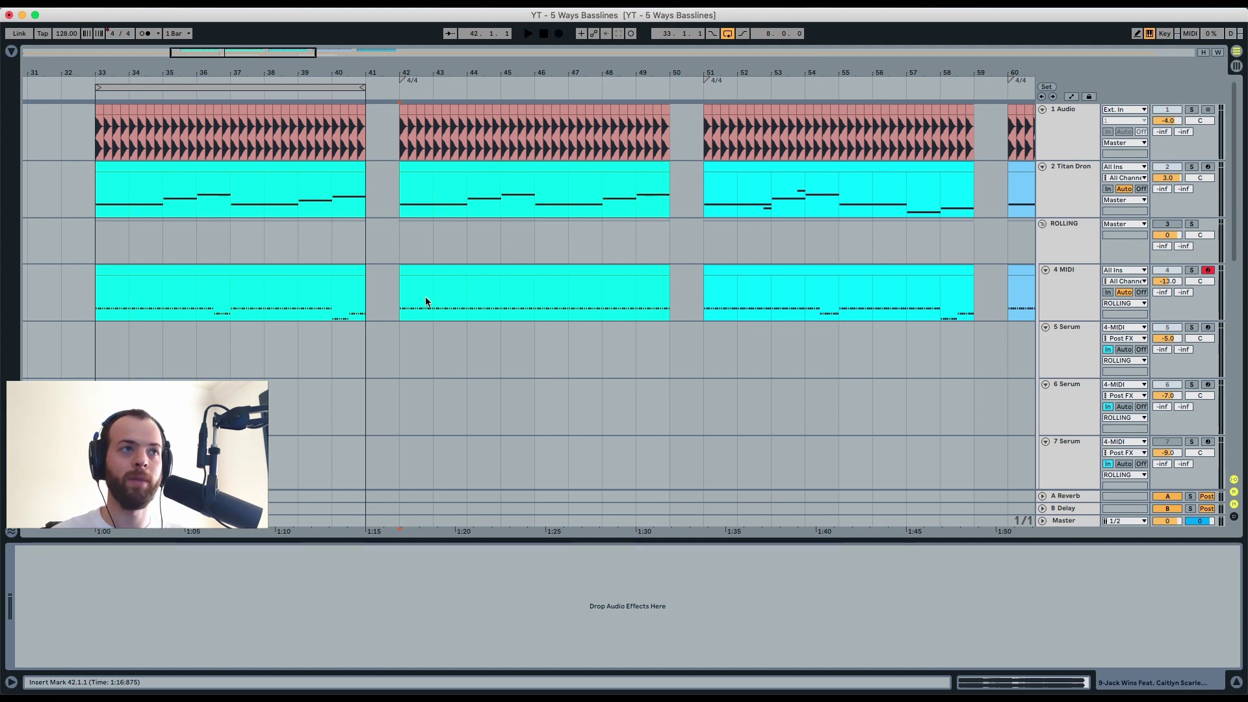
left_click(429, 270)
key("space")
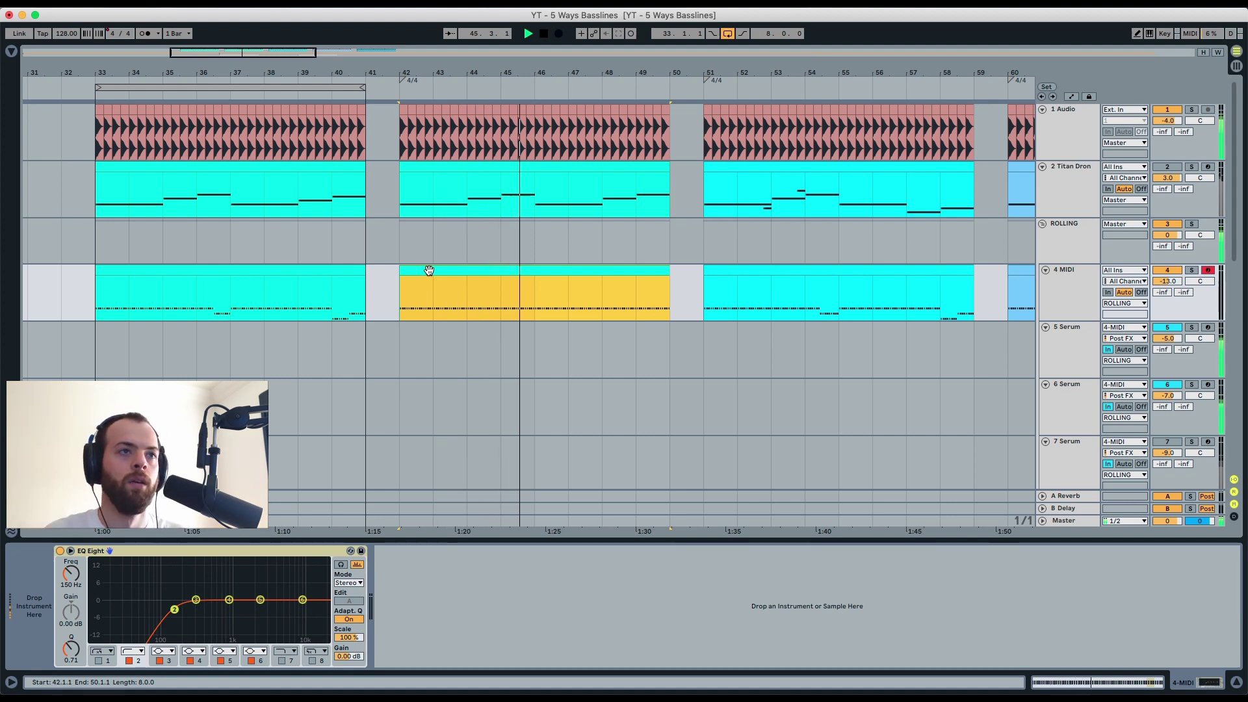
key("space")
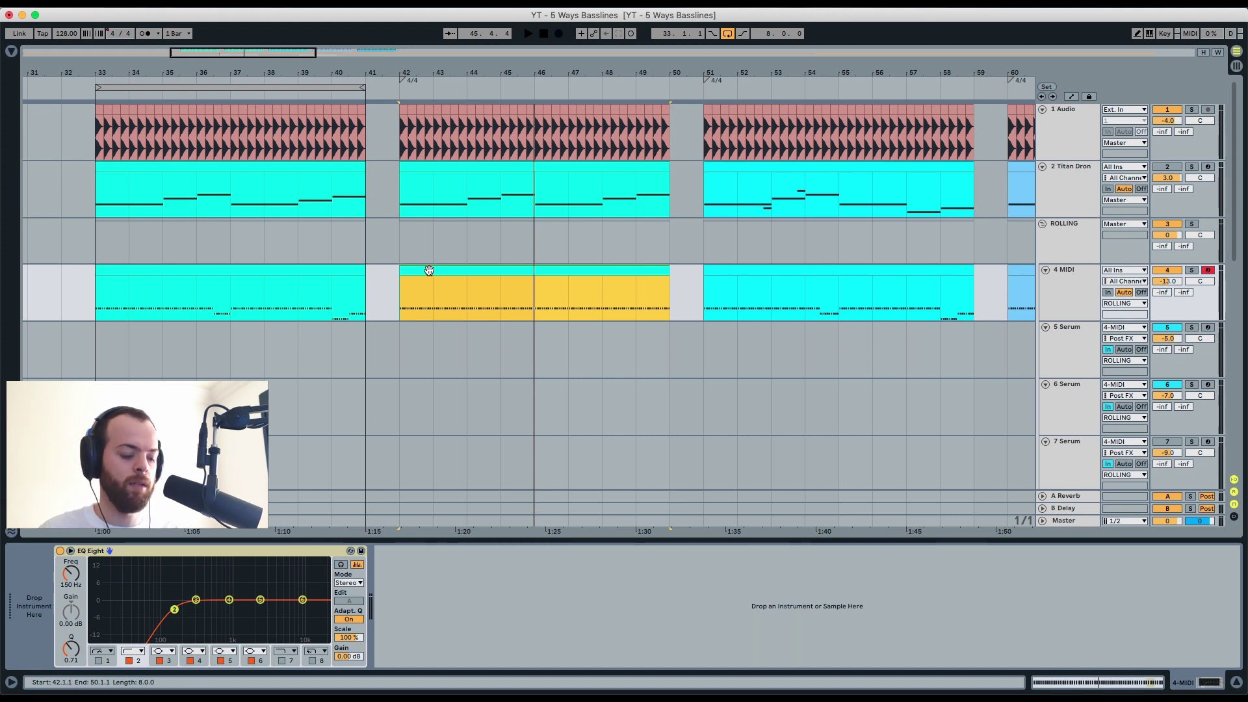
Step: Select the Titan Drone clip at bar 42 and listen to its section of the arrangement
left_click(438, 166)
key("space")
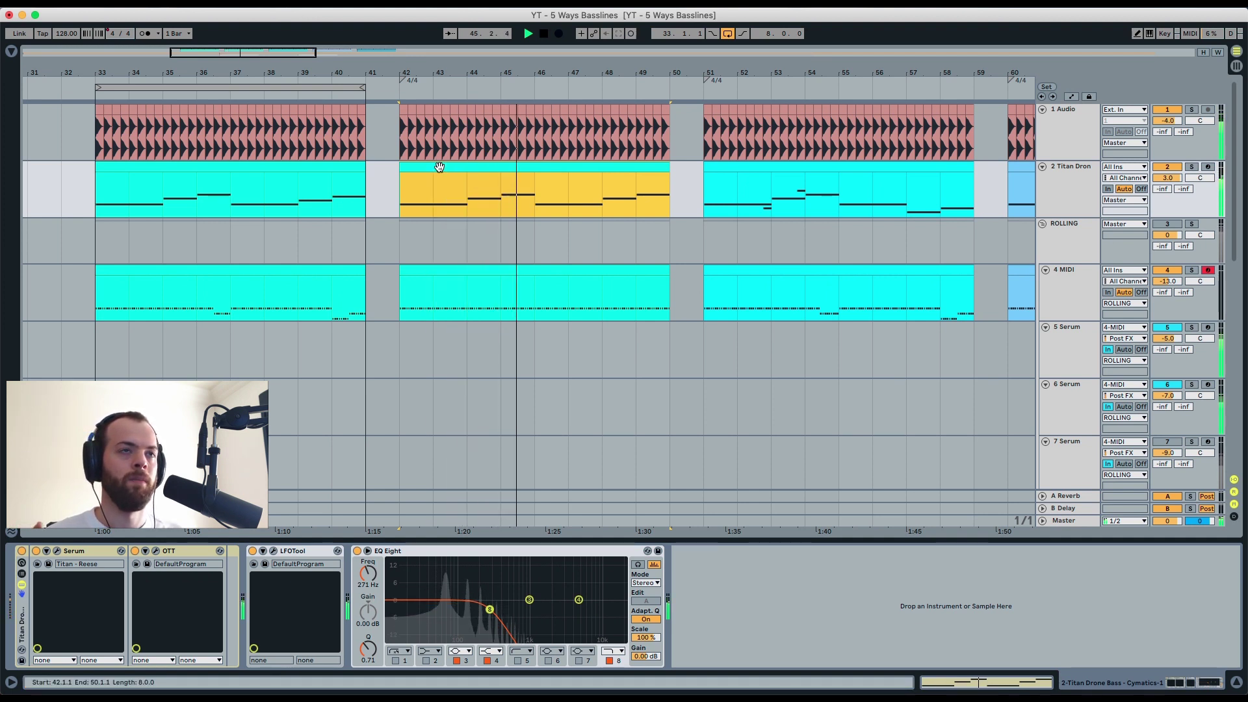
key("space")
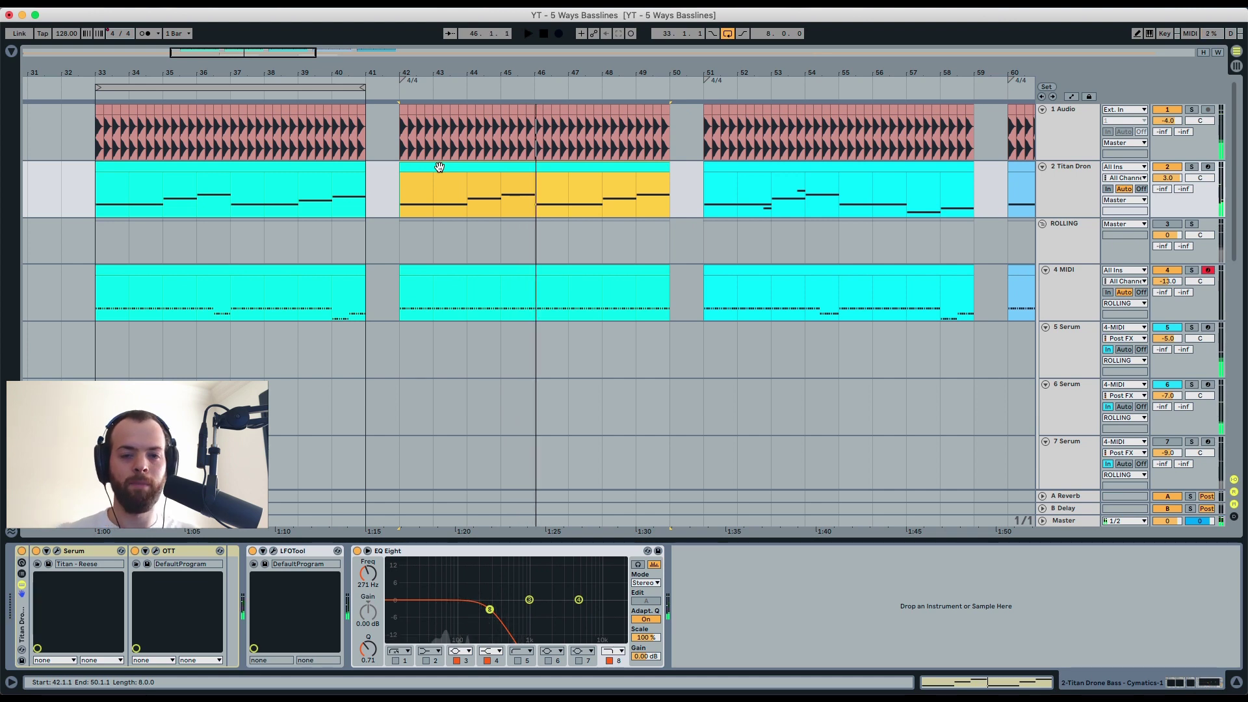
Step: Solo the Animals (Extended Mix) track again and play its second clip from bar 41 for comparison
scroll(439, 167, "down", 10)
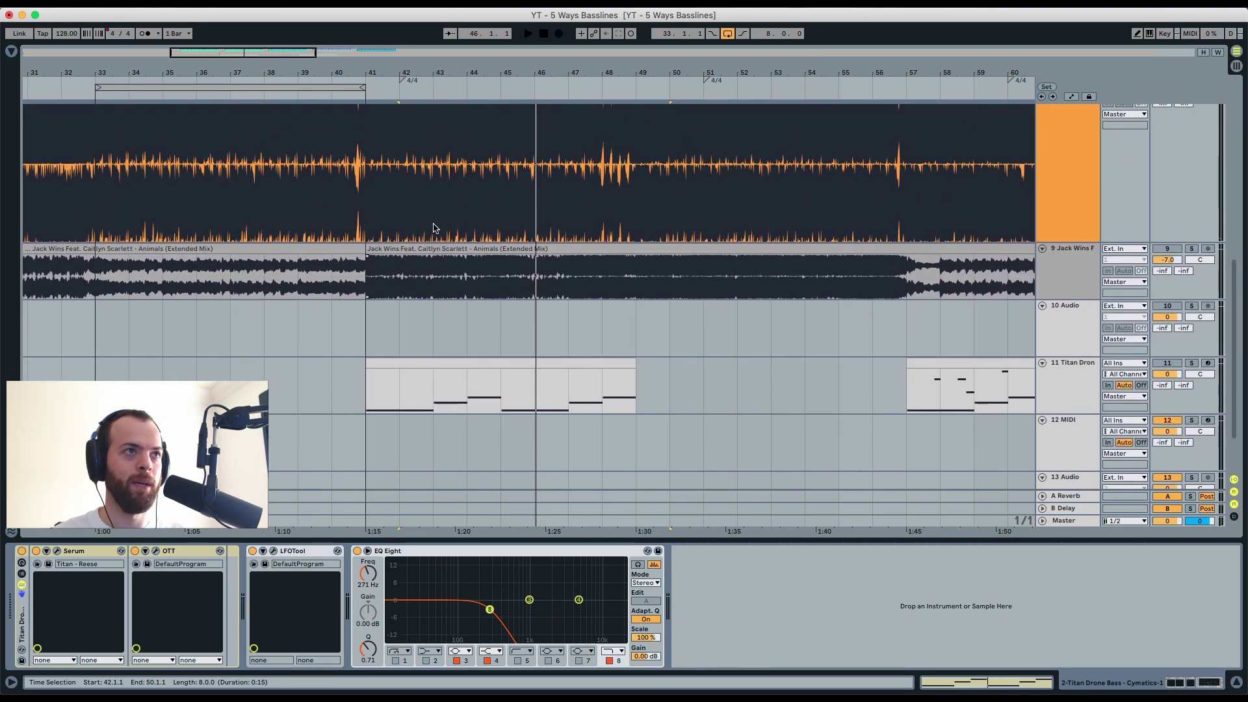
left_click(401, 252)
key("s")
key("space")
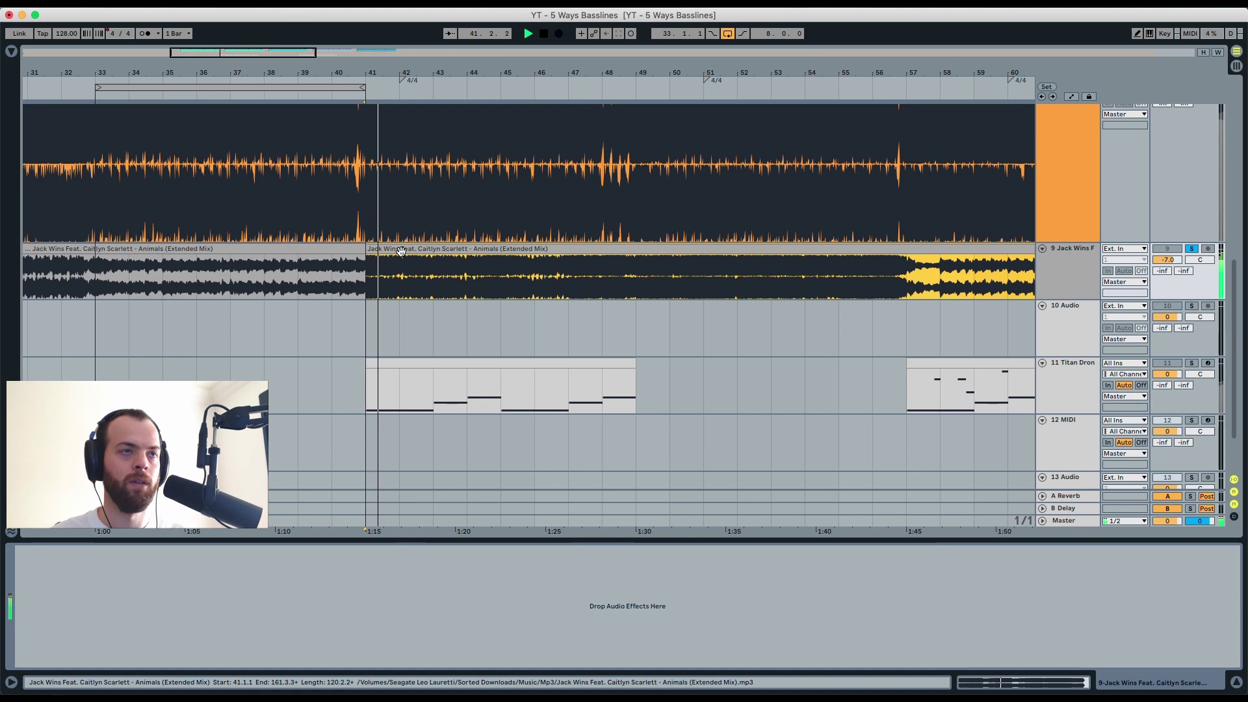
scroll(401, 255, "up", 2)
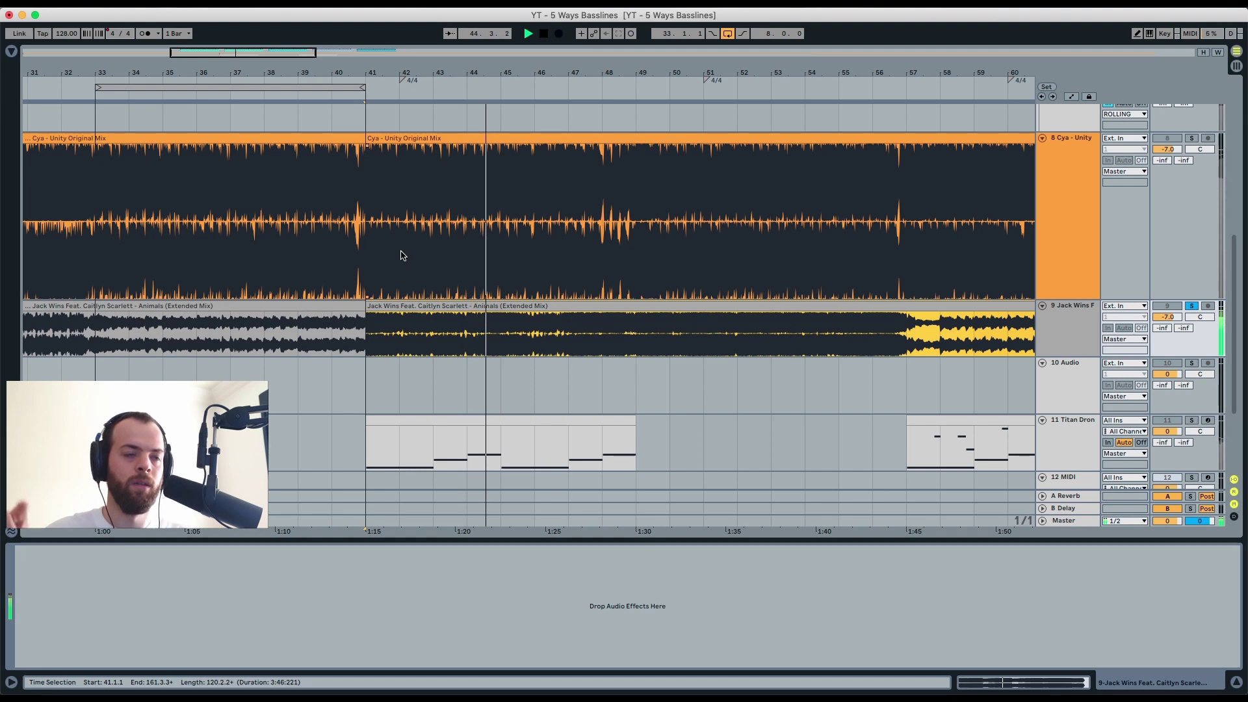
Step: Compare the two four-bar halves of the bar 42 to 50 clips on the 4 MIDI and Titan Drone tracks by highlighting them
scroll(423, 267, "up", 10)
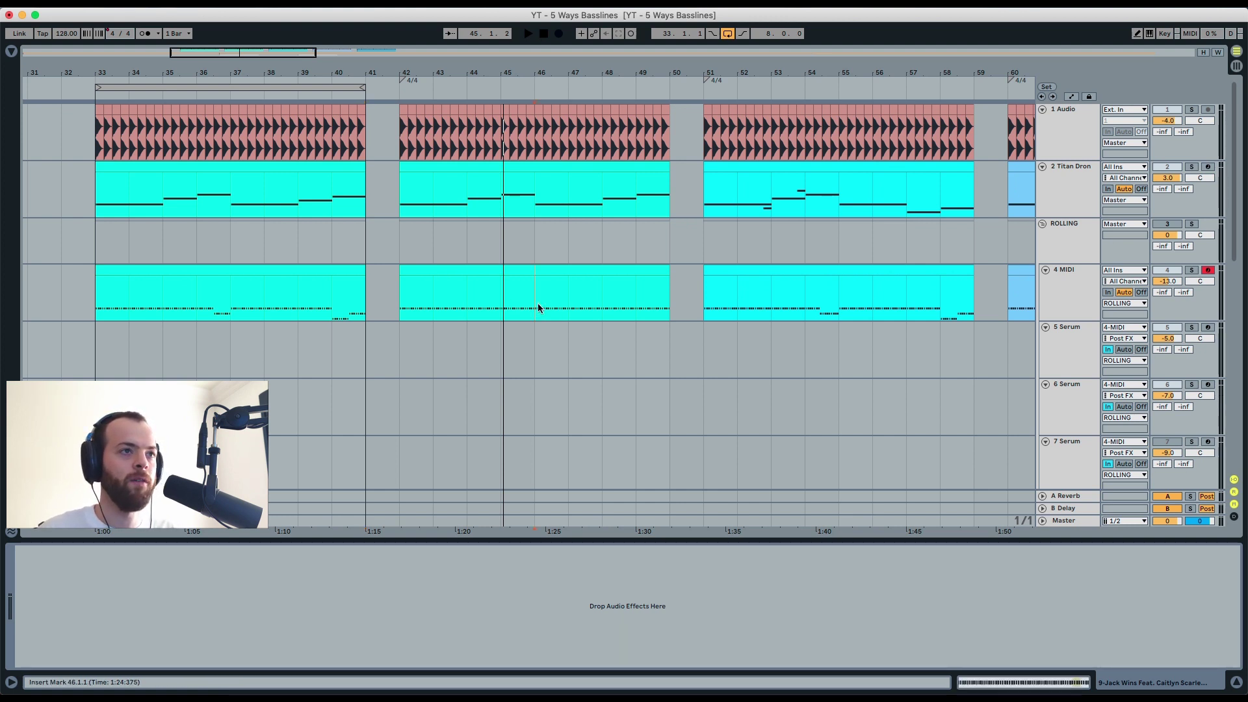
left_click_drag(537, 303, 400, 306)
left_click_drag(534, 300, 658, 295)
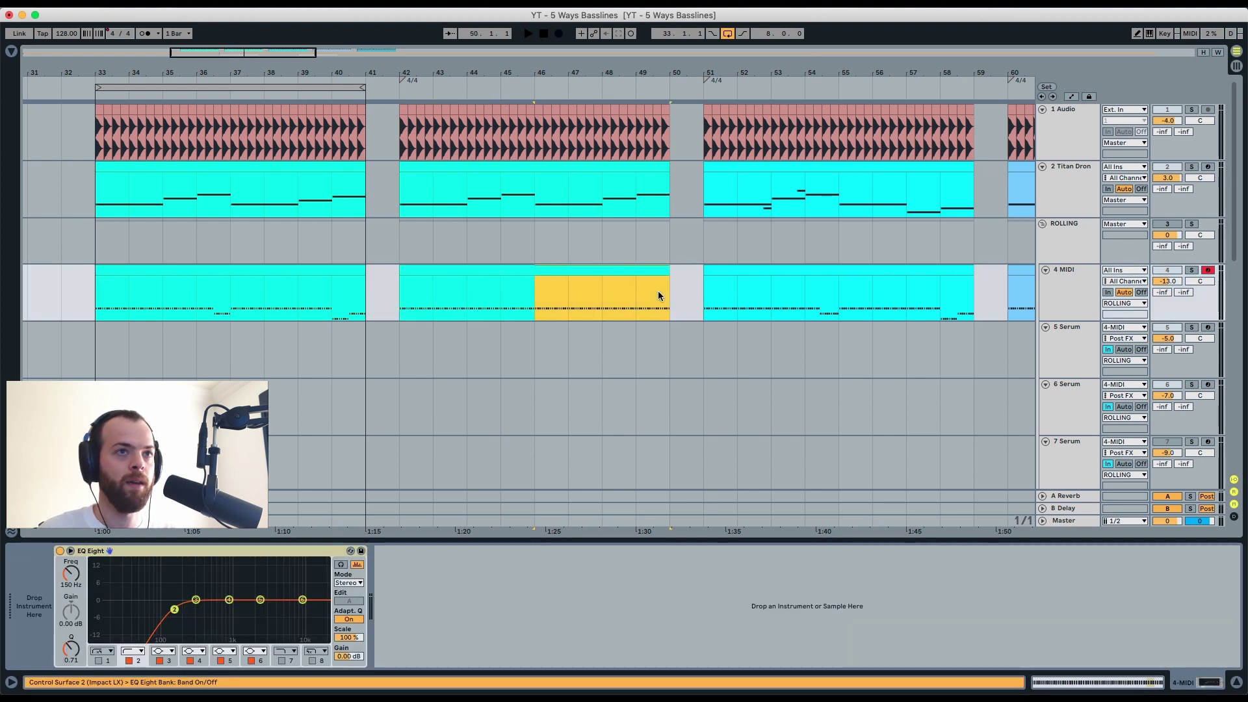
left_click_drag(541, 313, 400, 312)
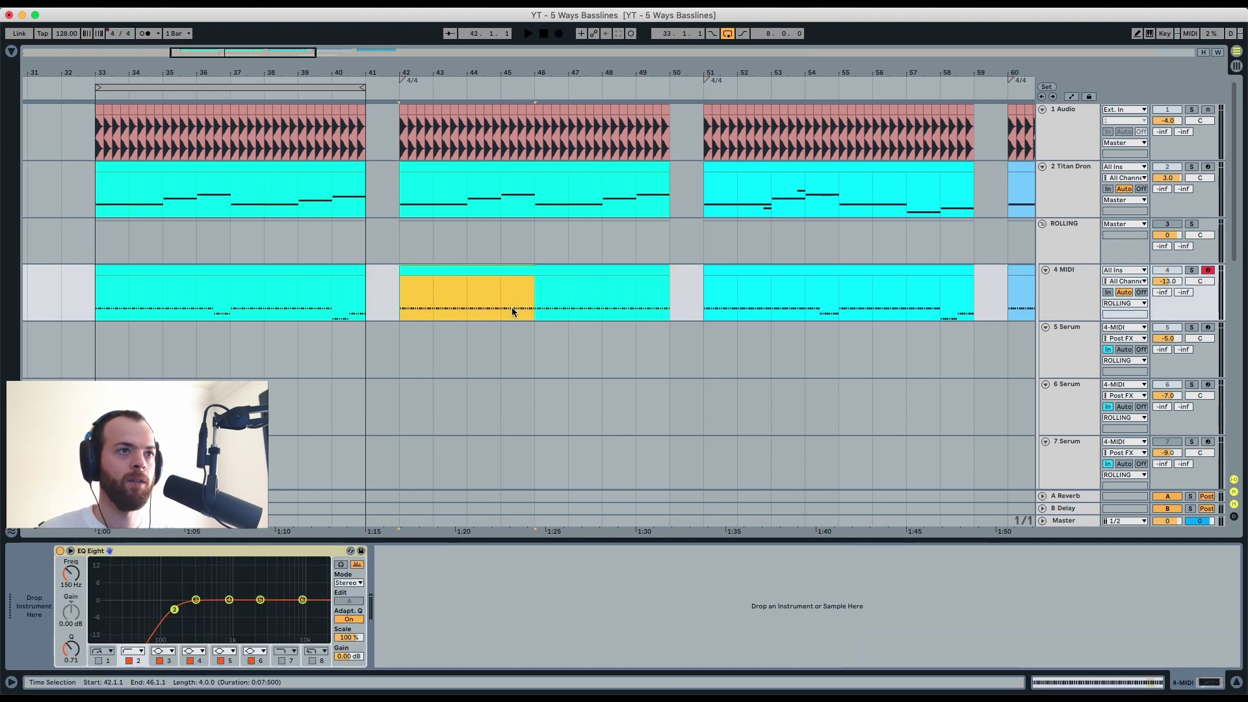
left_click(546, 307)
left_click_drag(546, 306, 670, 302)
left_click_drag(535, 195, 384, 199)
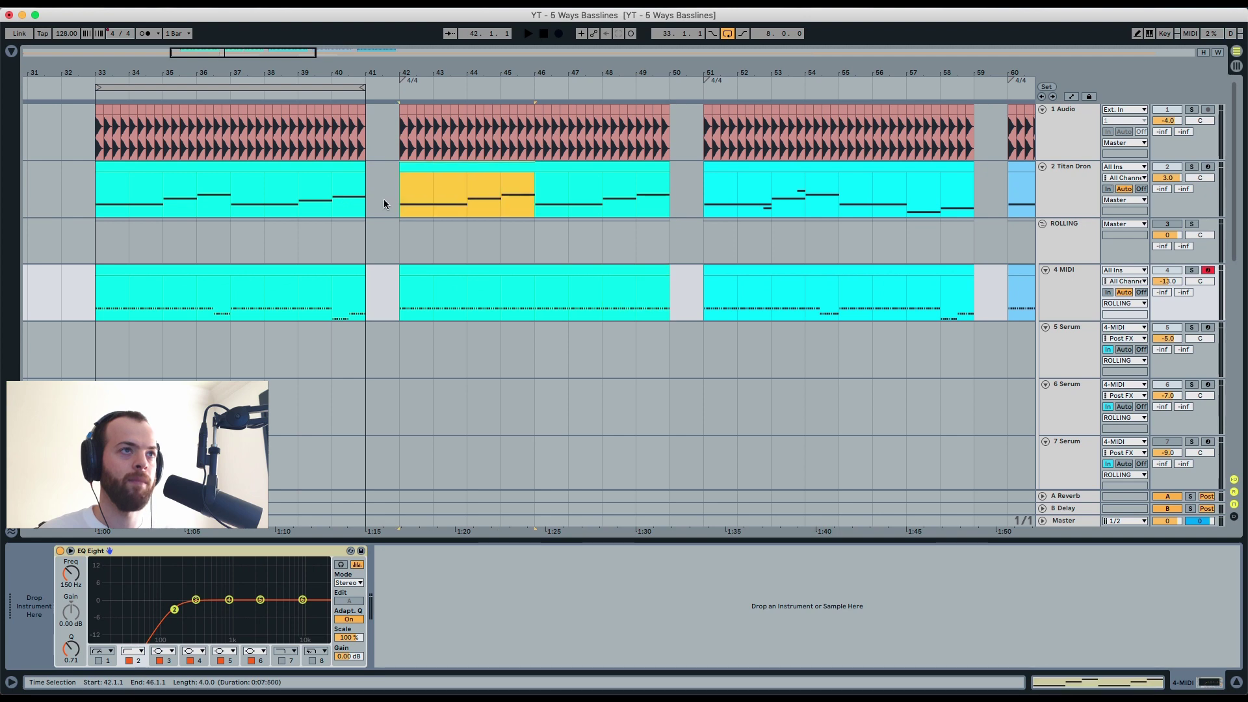
left_click(535, 204)
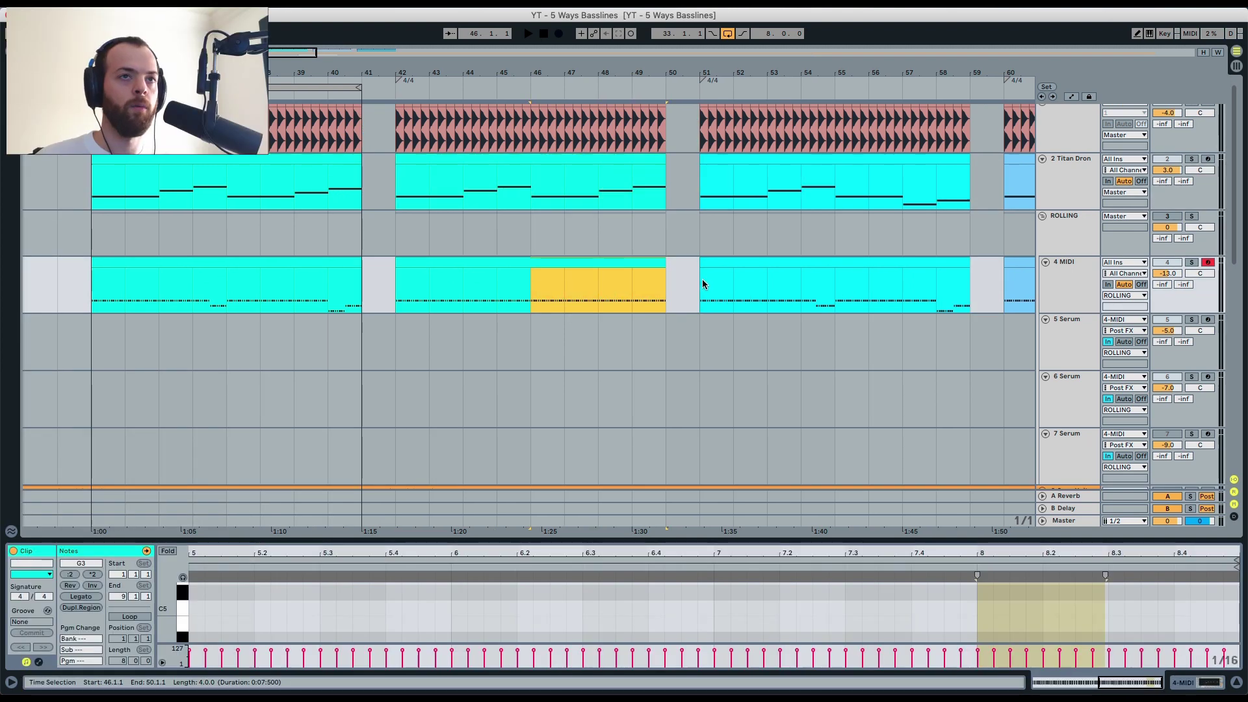
Step: Open the 4 MIDI clip that starts at bar 51 and enlarge its note editor to show all the notes
scroll(673, 281, "right", 5)
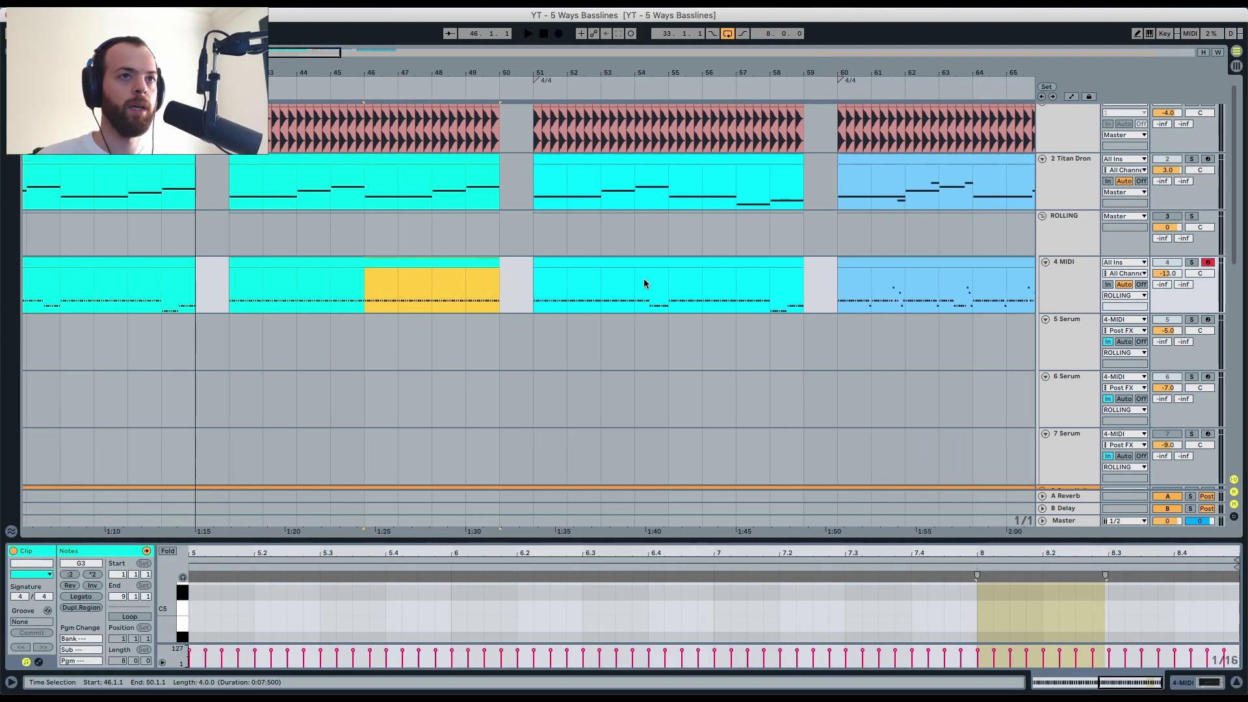
scroll(628, 267, "right", 2)
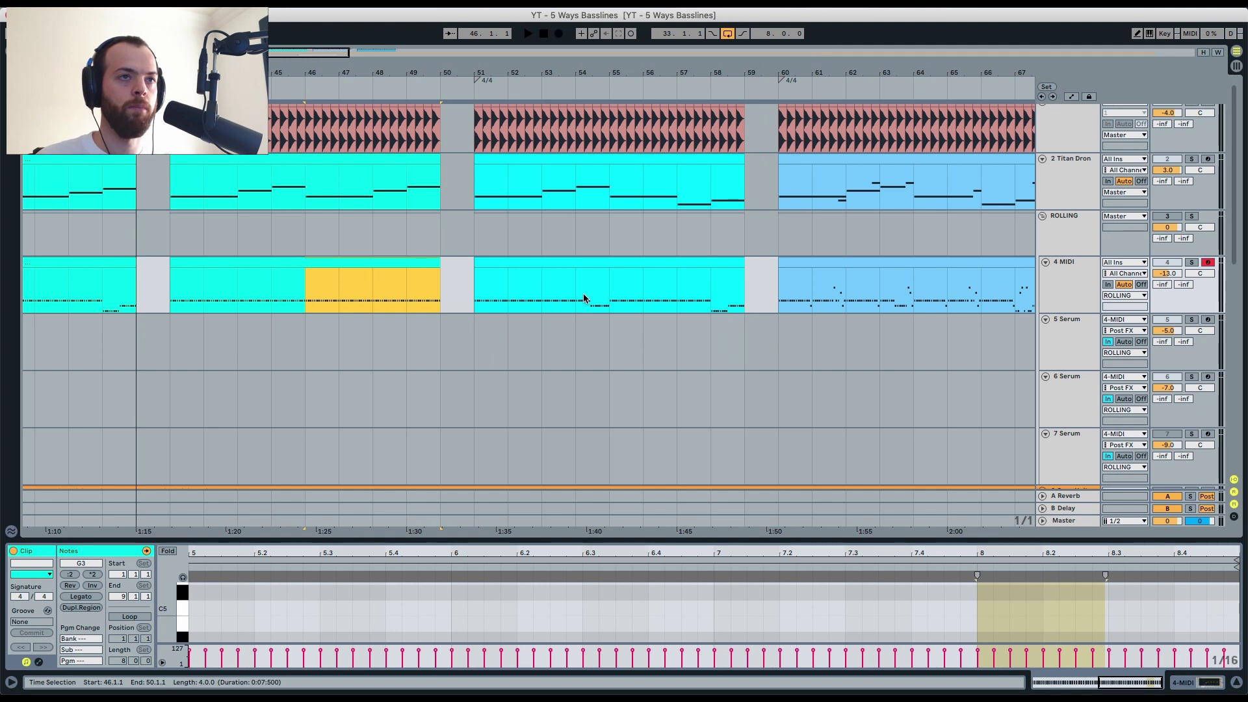
left_click(593, 264)
left_click_drag(643, 543, 644, 362)
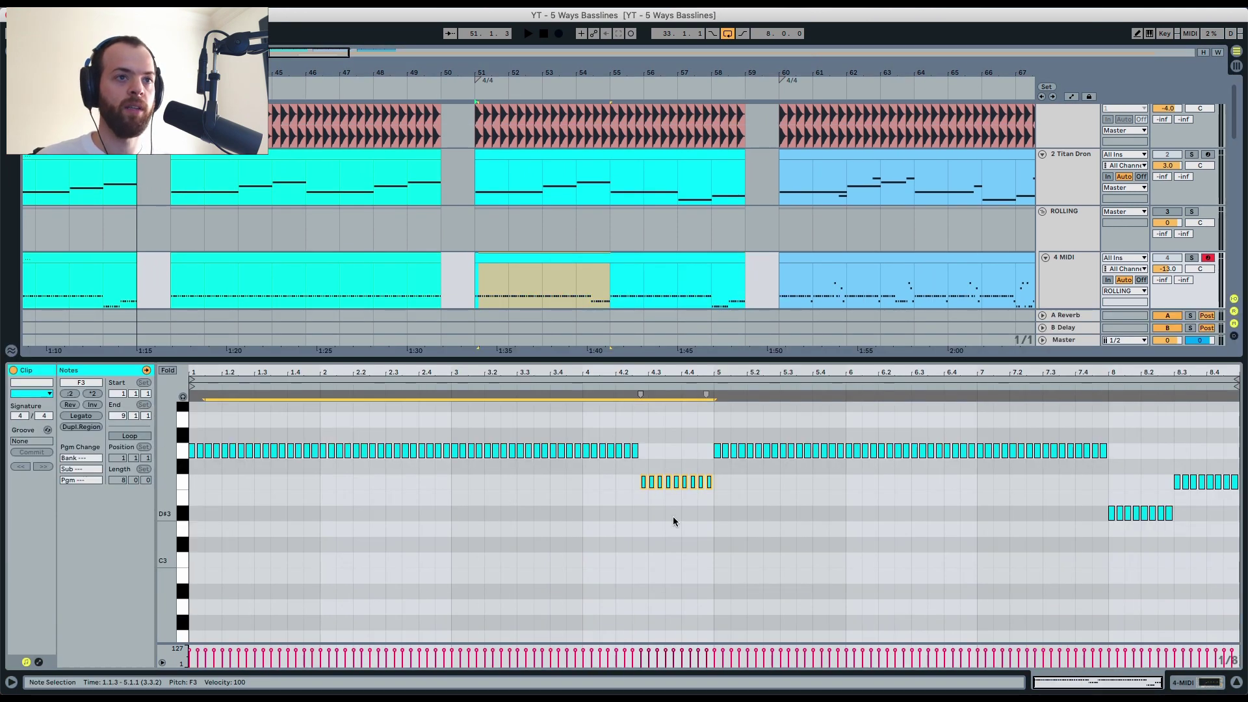
Step: Highlight the F3 notes ending bar 4 of the clip, then the F3 and D#3 notes in bar 8
left_click_drag(717, 514, 226, 476)
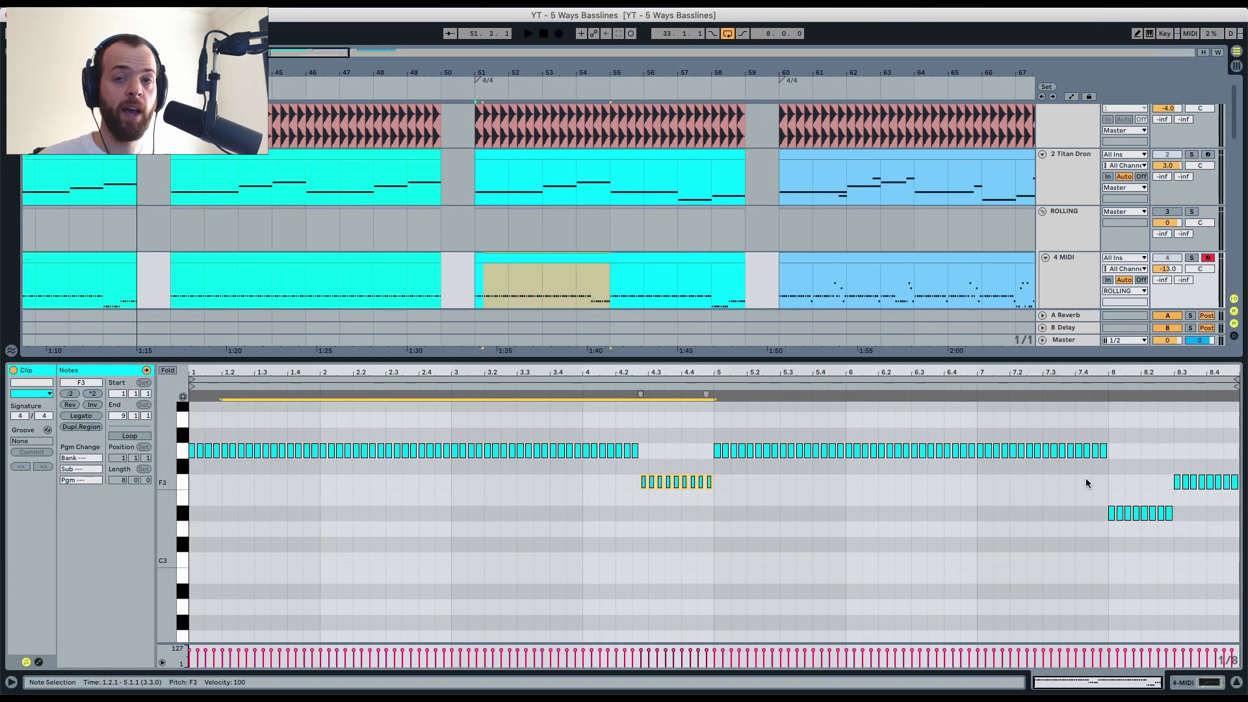
left_click_drag(1101, 478, 1244, 477)
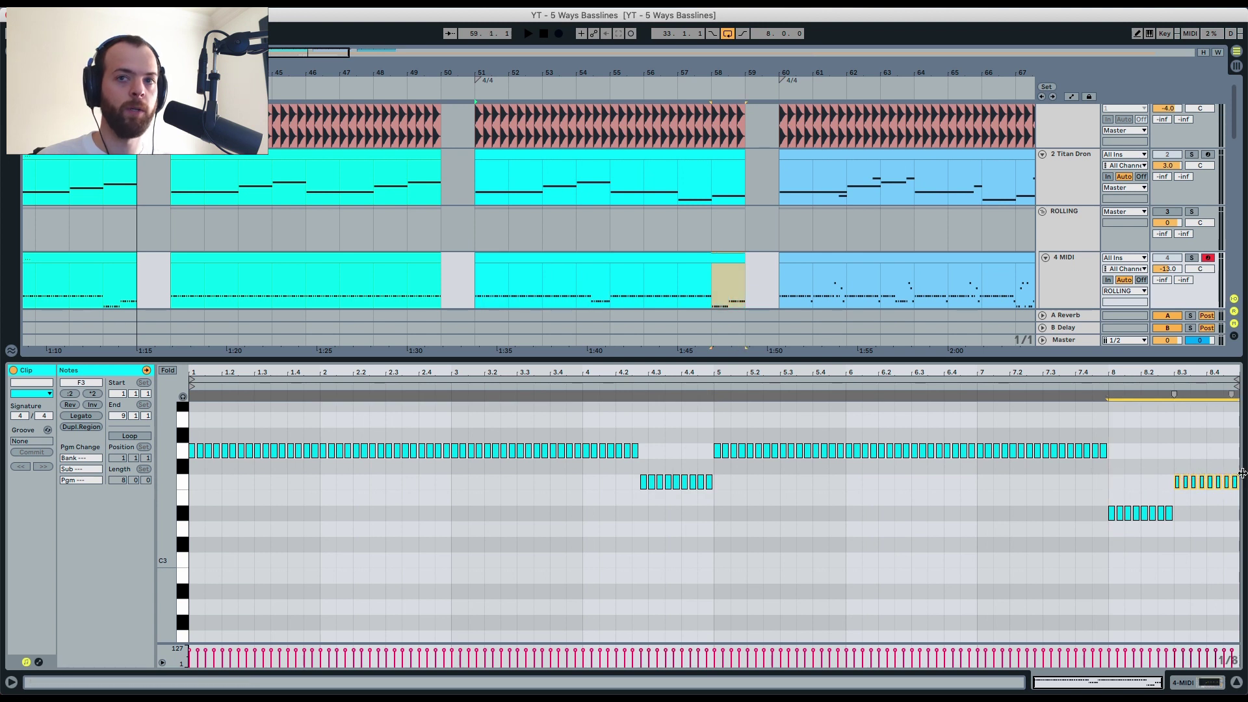
left_click_drag(1193, 577, 1080, 508)
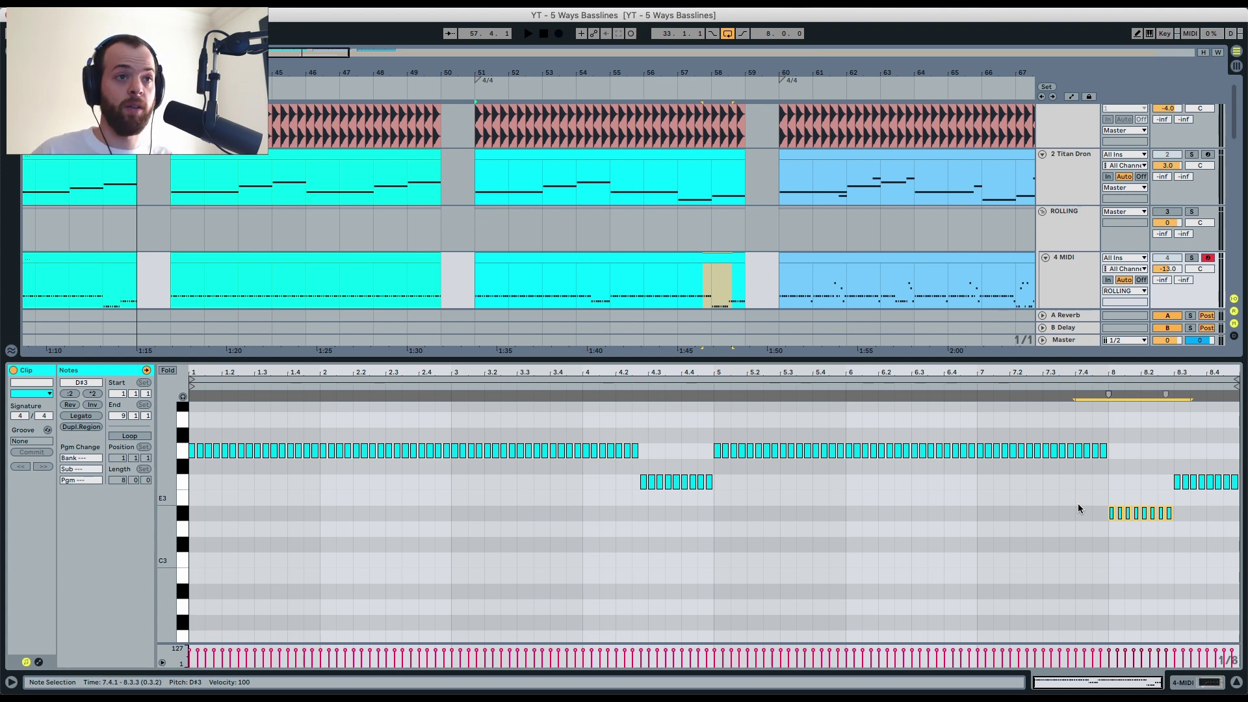
Step: Play the arrangement from bar 53 to hear the bassline's pitch changes
left_click(608, 288)
key("space")
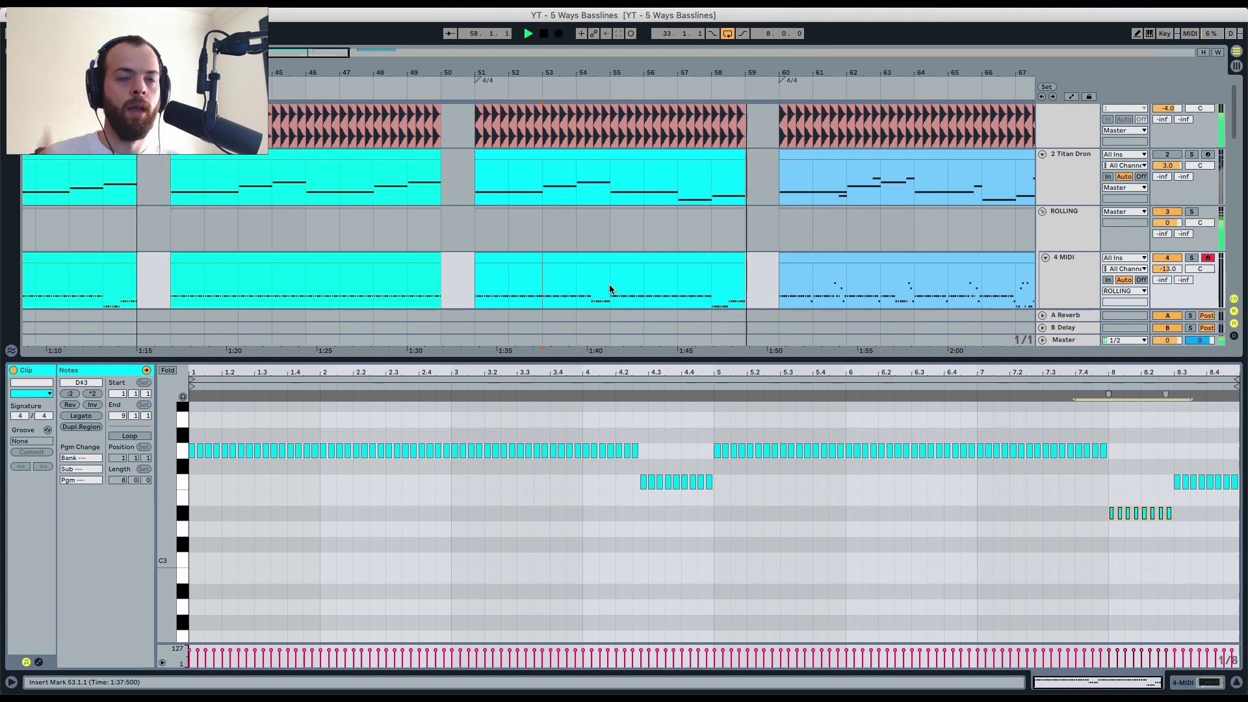
Step: Stop the playback, open the Titan Drone clip that starts at bar 51 and play it
key("space")
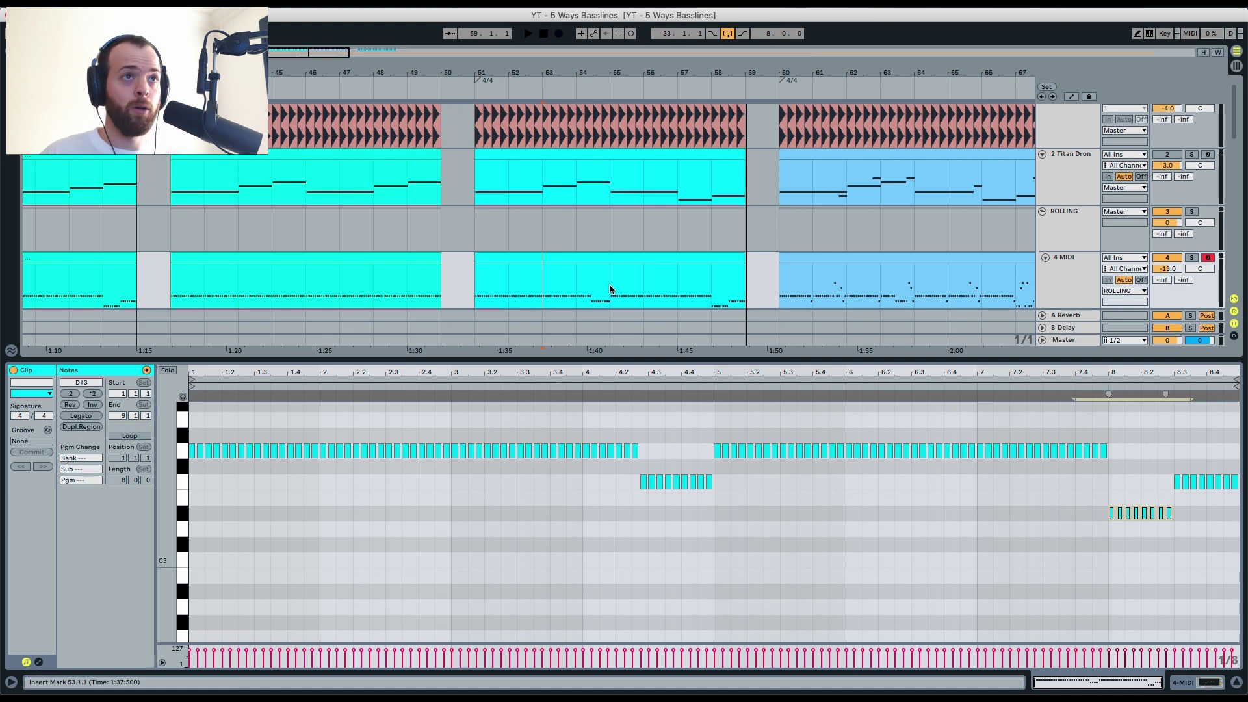
left_click(574, 154)
key("space")
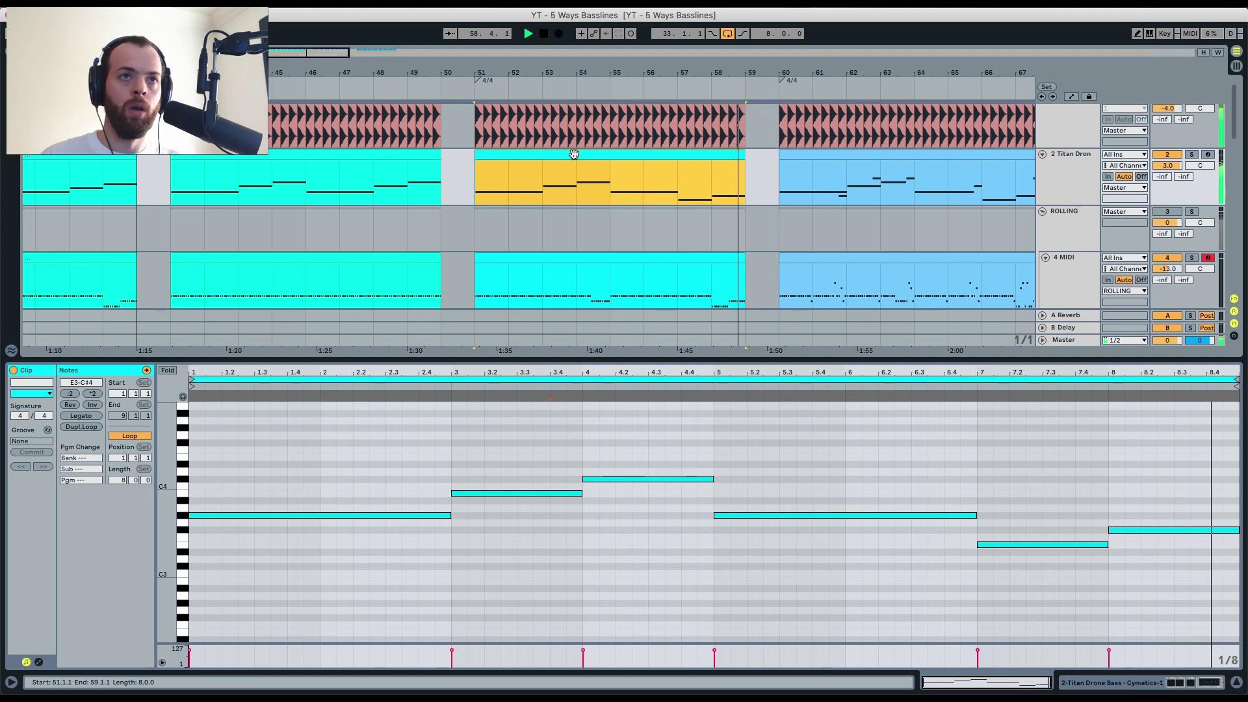
key("space")
Step: Raise the F#3 note in bar 8 of the Titan Drone clip by seven semitones to C#4
left_click_drag(1161, 566, 1151, 523)
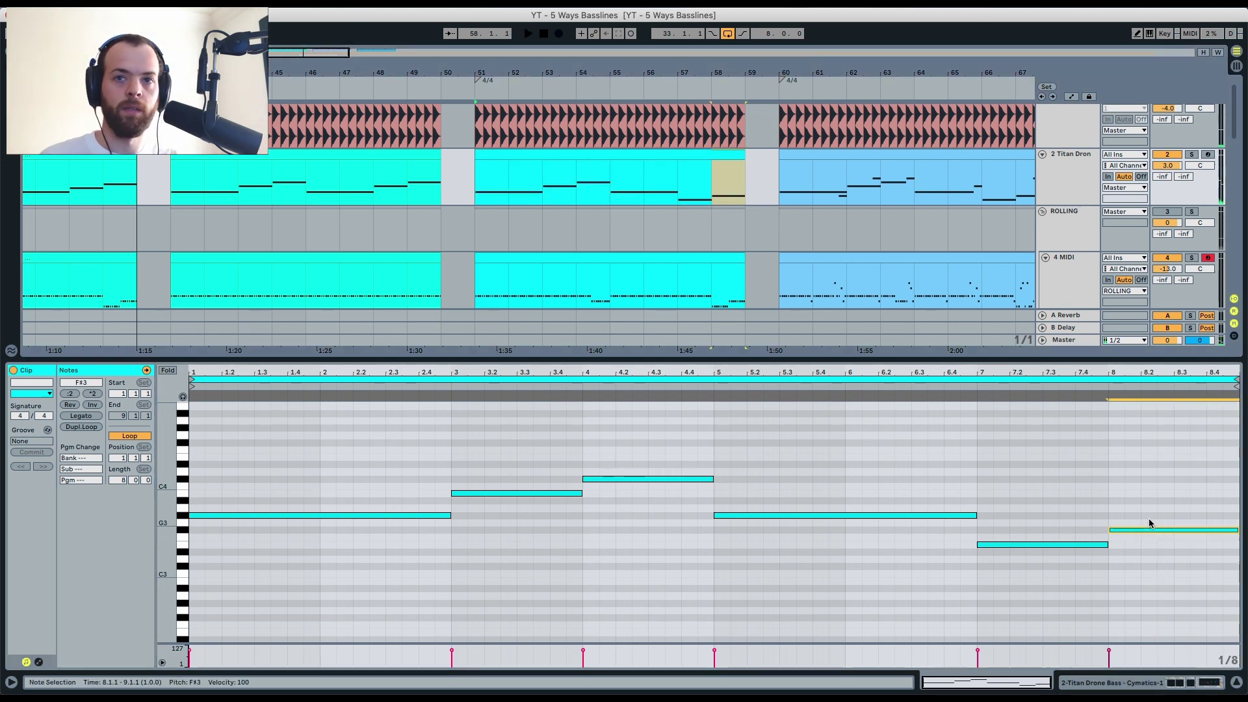
key("Up")
key("Up")
key("Up")
key("Up")
key("Up")
key("Up")
key("Up")
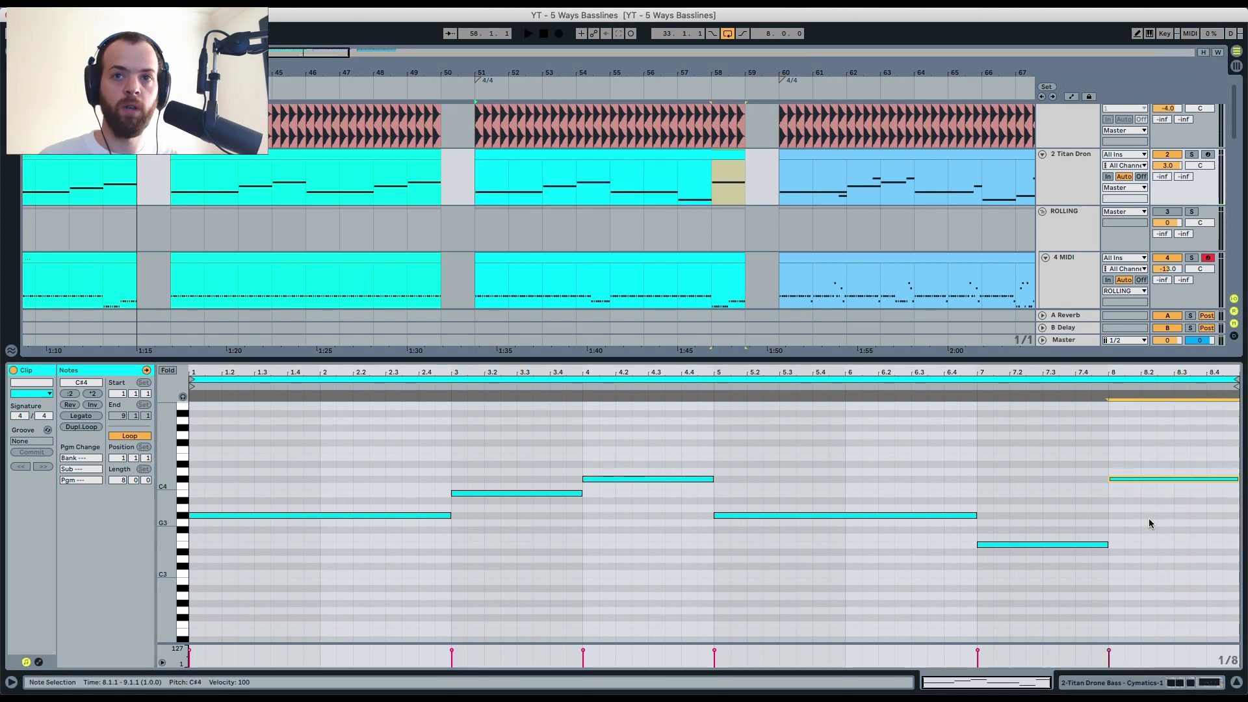
Step: Play the arrangement from bar 55 to hear the raised final note
left_click(618, 198)
key("space")
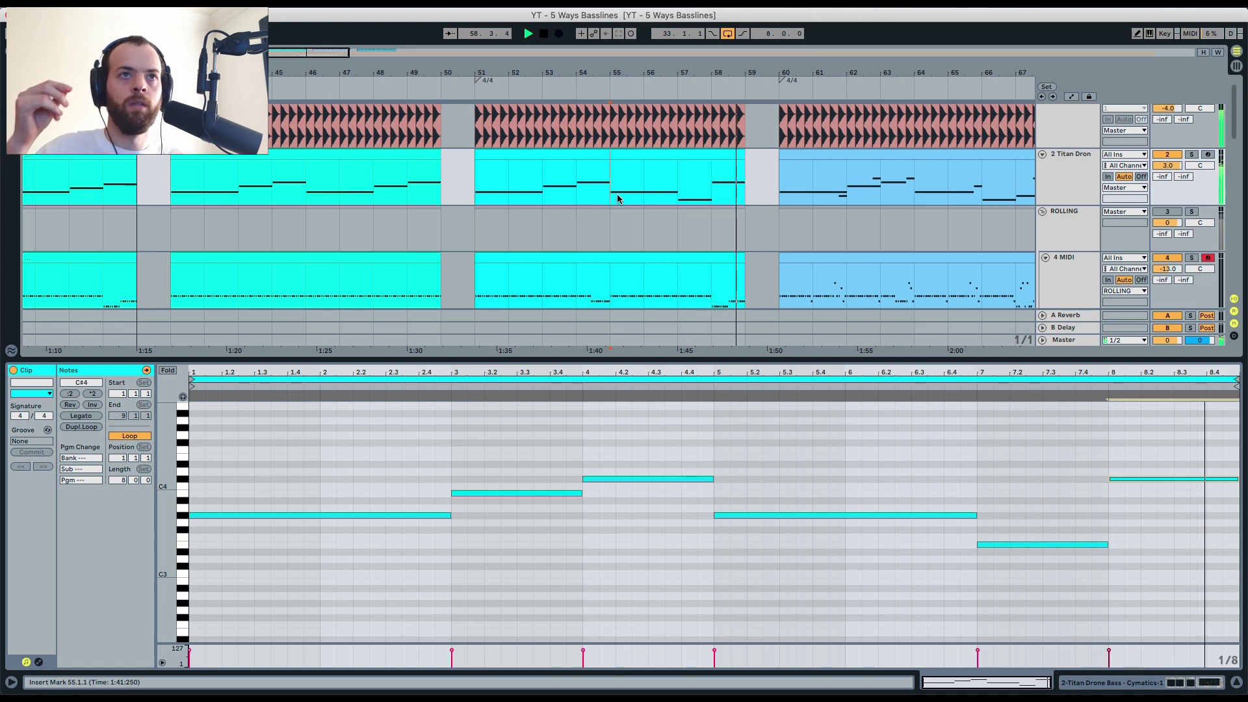
key("space")
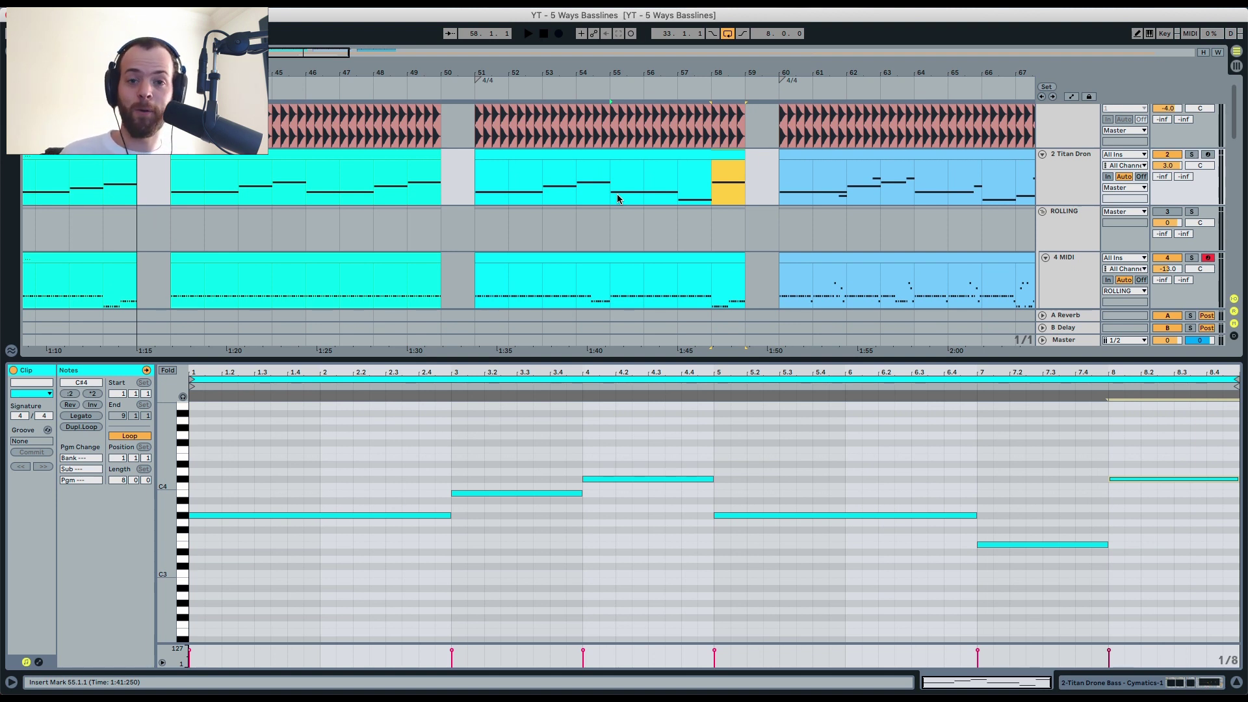
Step: Examine the short notes ending bars 2, 3, 4, 6 and 8 of the Titan Drone clip at bar 60 and play the section
scroll(617, 194, "right", 6)
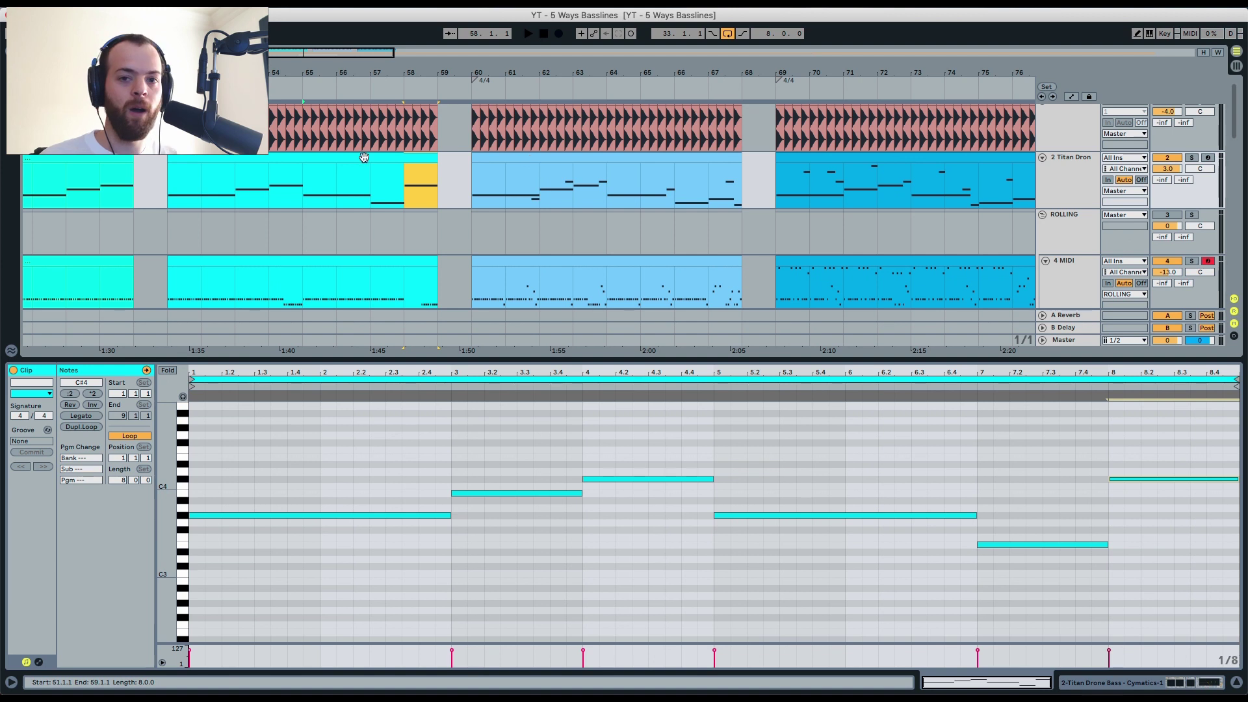
left_click(535, 159)
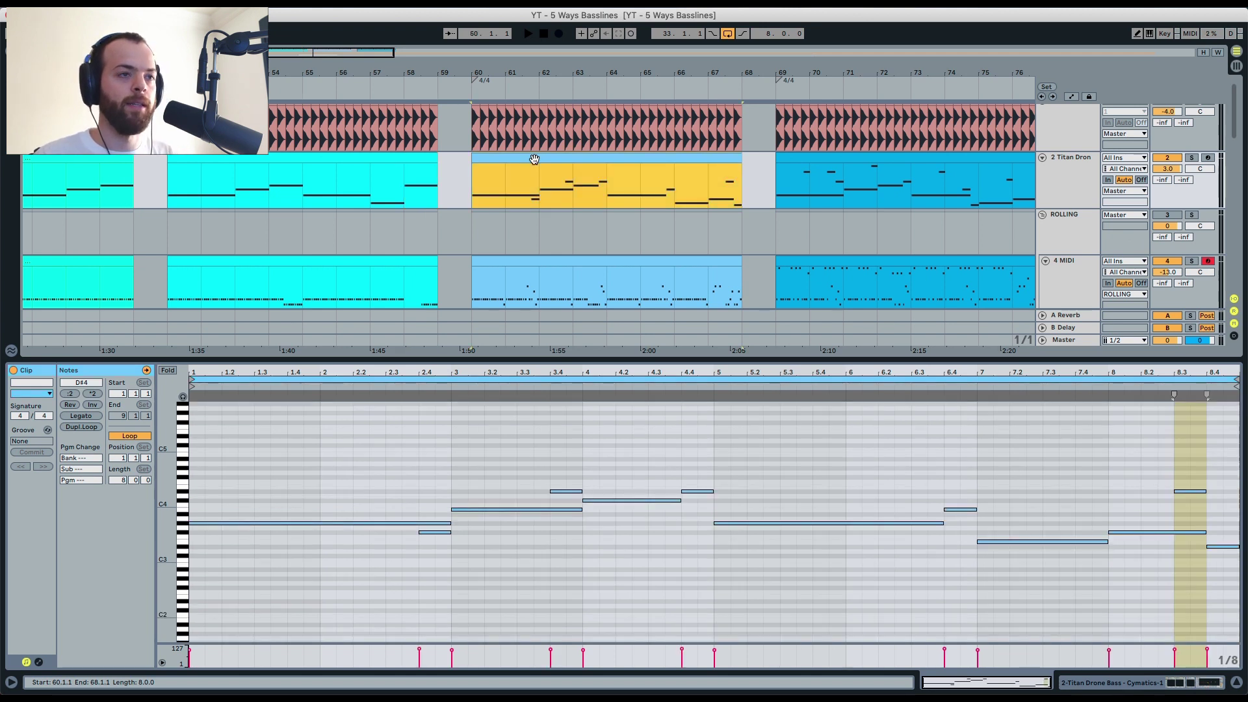
left_click(431, 533)
left_click(566, 492)
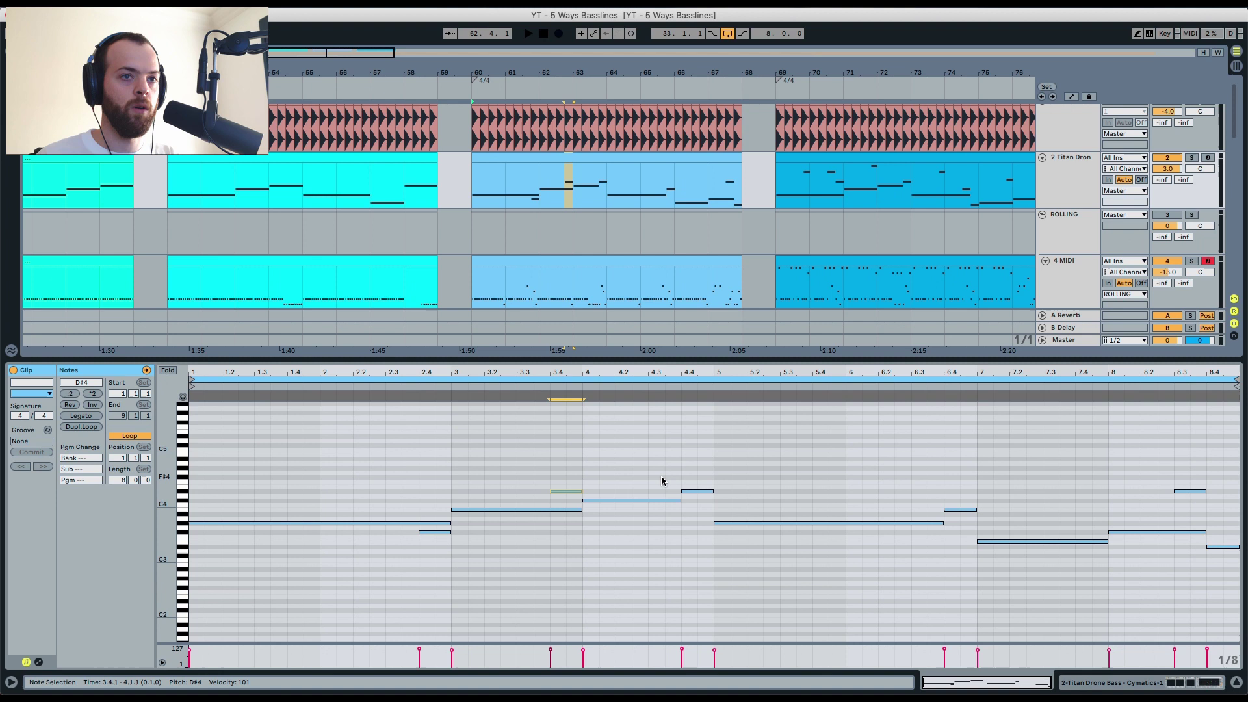
left_click(695, 491)
left_click(962, 515)
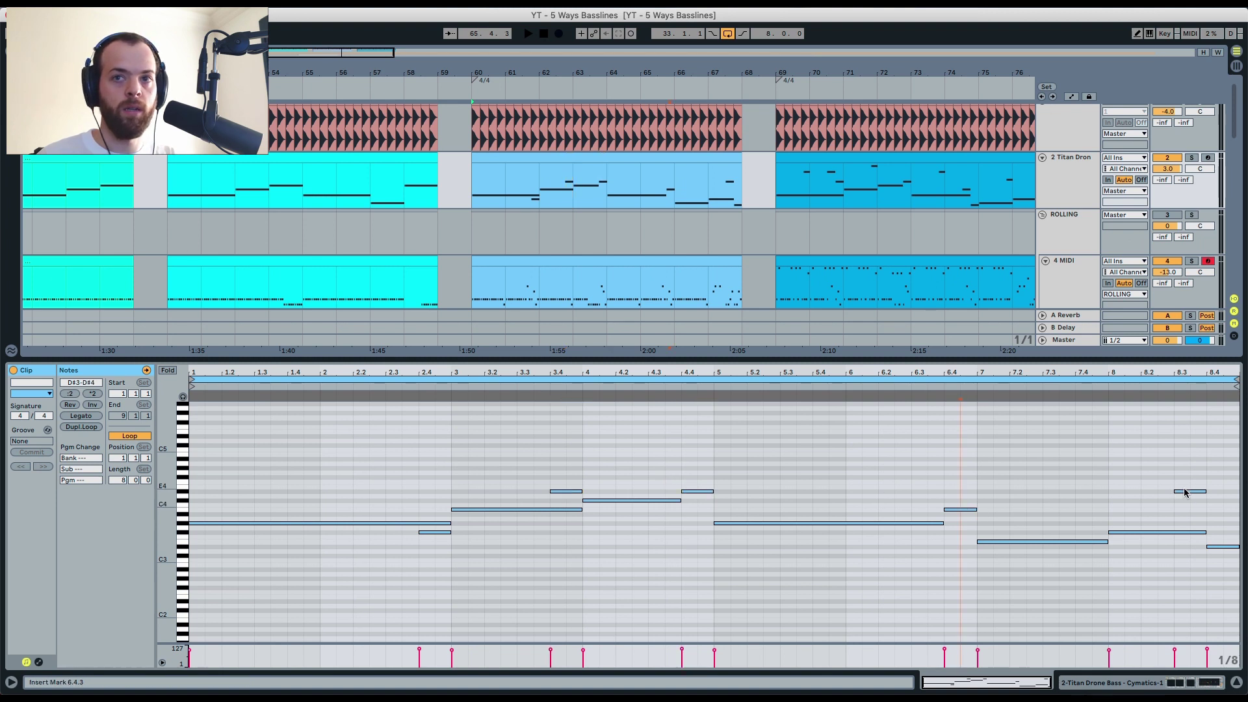
left_click(1193, 510)
left_click(1230, 551)
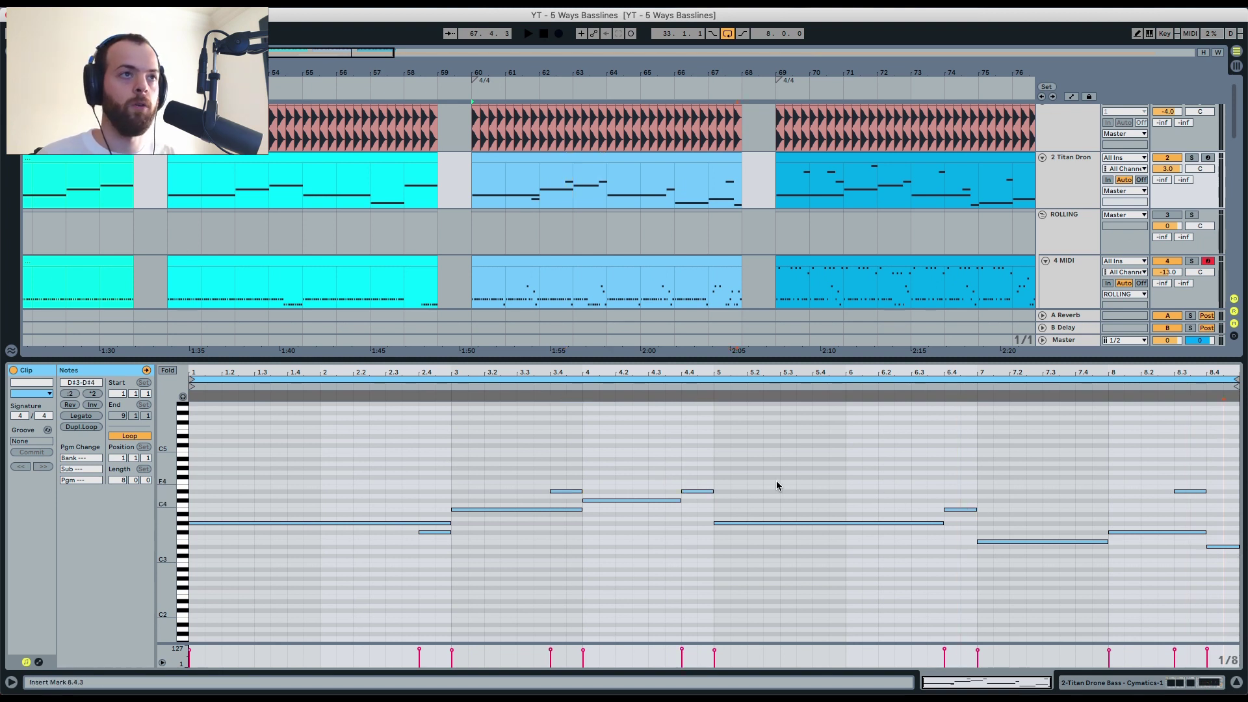
key("space")
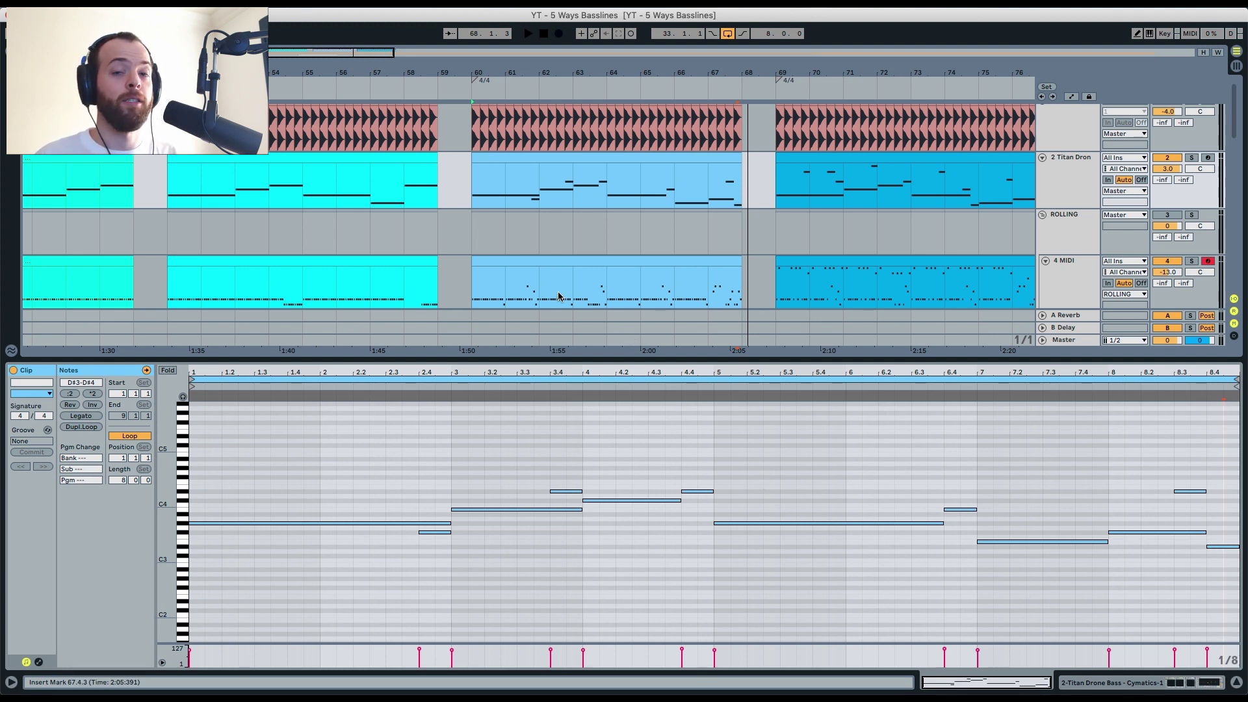
Step: Open the 4 MIDI clip at bar 60, examine its F3, C4 and A#3 notes in bars 1 and 2, and play it
left_click(566, 265)
key("space")
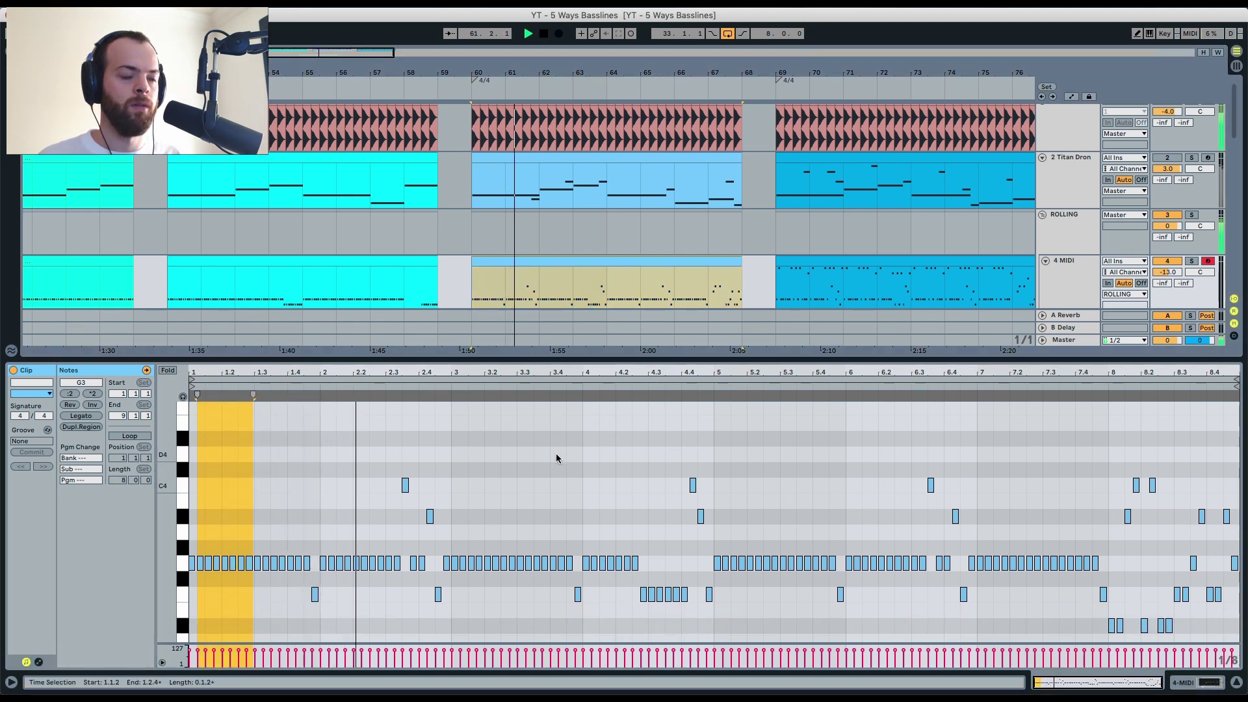
left_click(315, 594)
key("space")
left_click(429, 516)
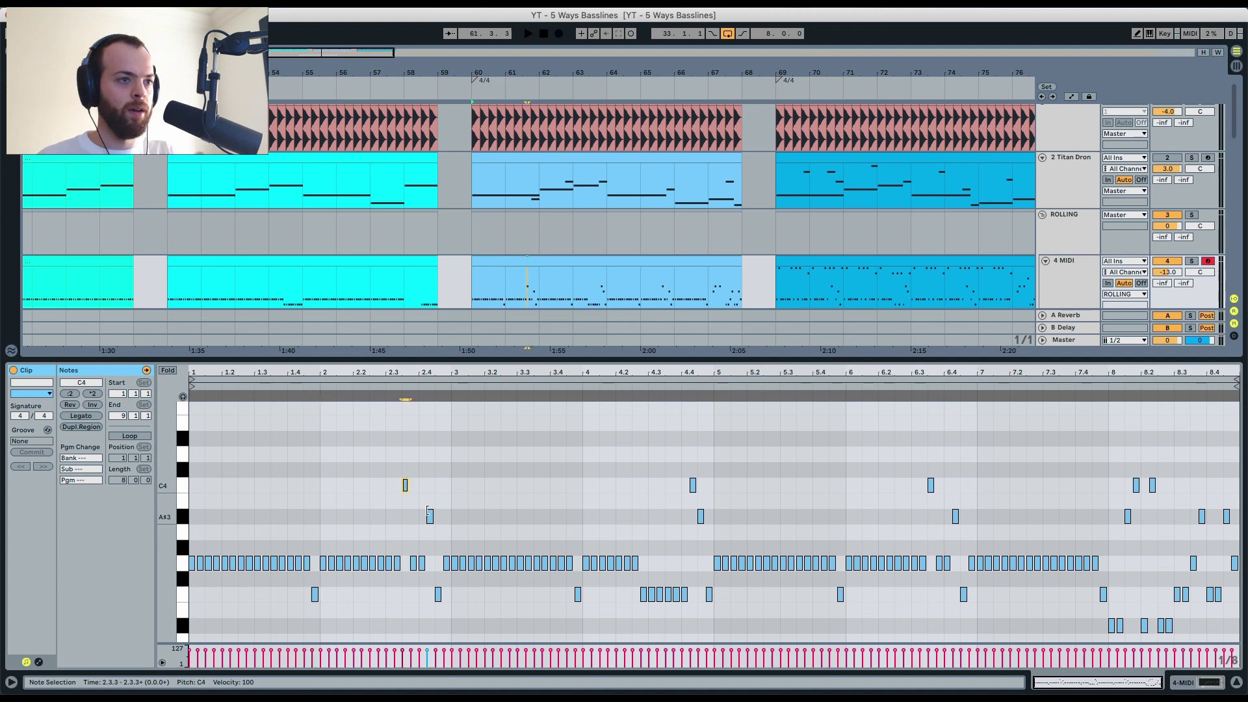
left_click(439, 594)
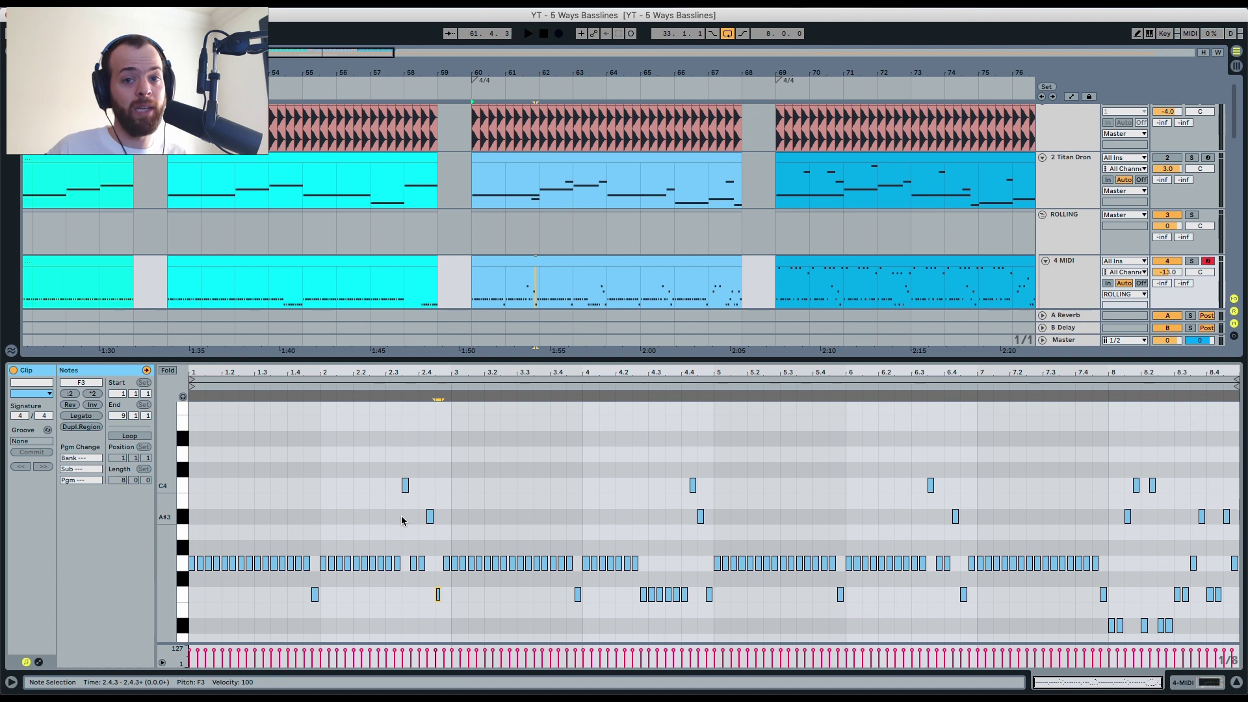
key("space")
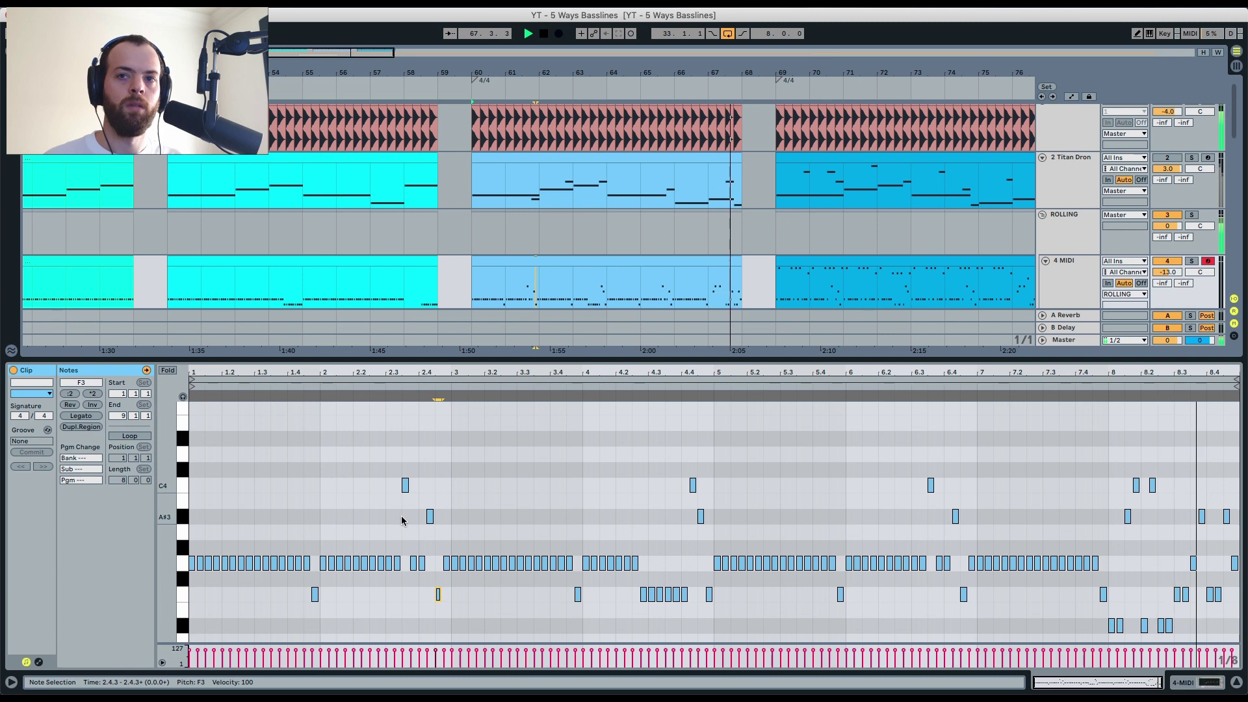
key("space")
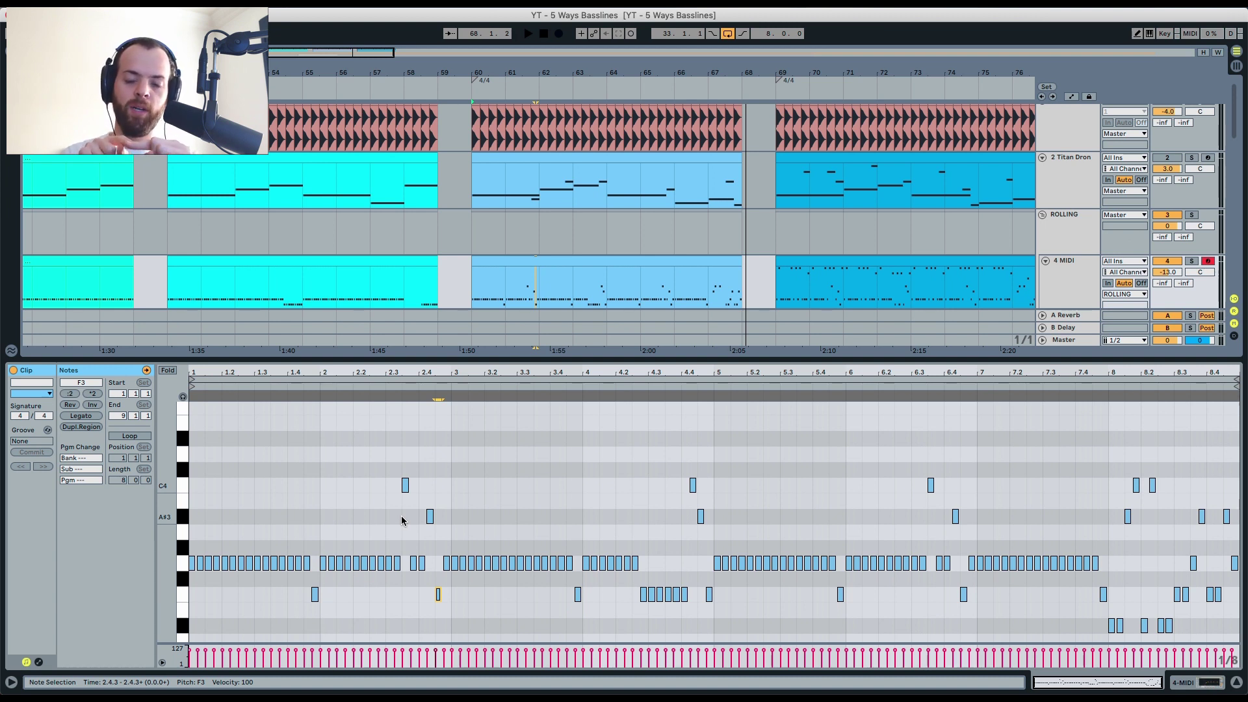
Step: Raise the G3 notes at 1.1.4 and 1.1.2 an octave, play them, and return the 1.1.4 note to G3
left_click(217, 563)
key("shift+Up")
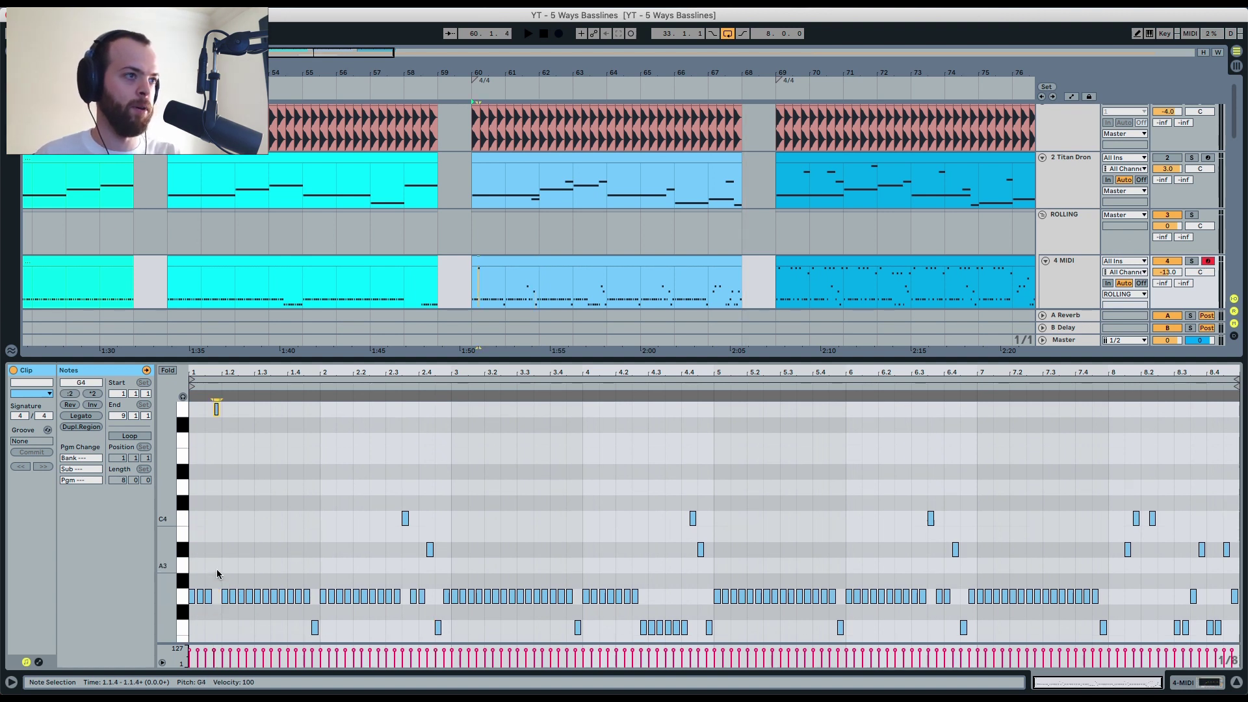
key("shift+Up")
key("space")
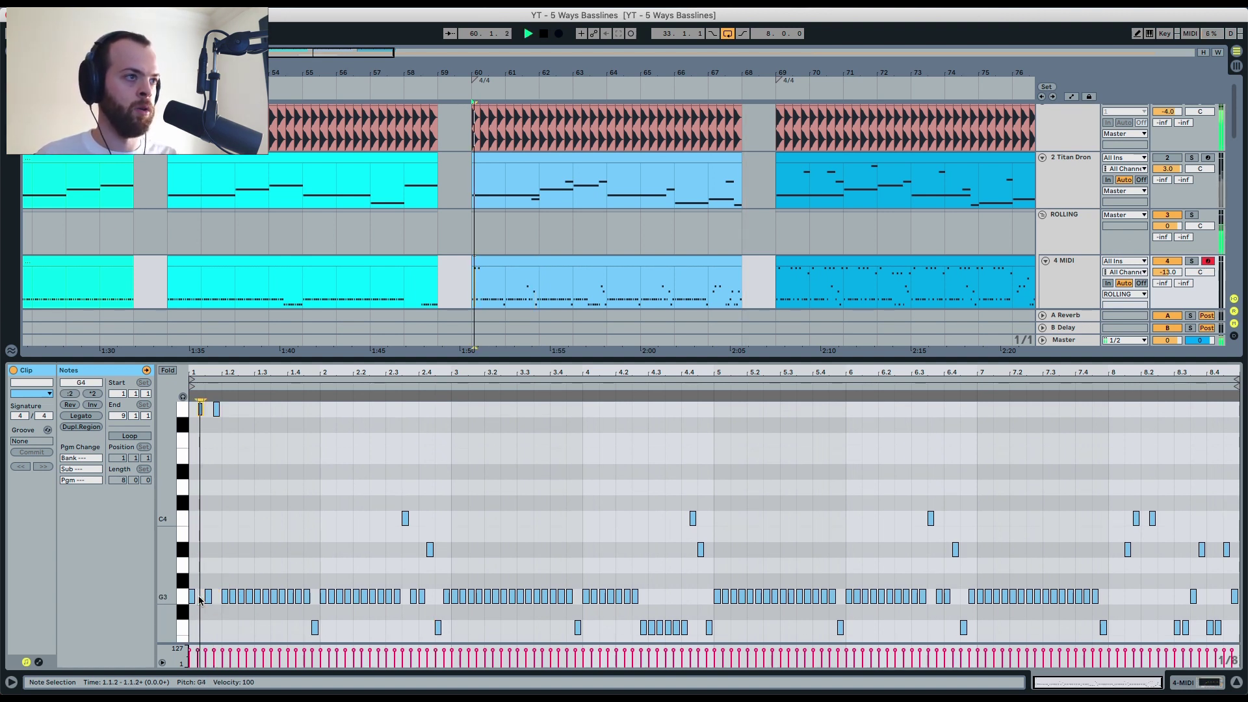
left_click(217, 408)
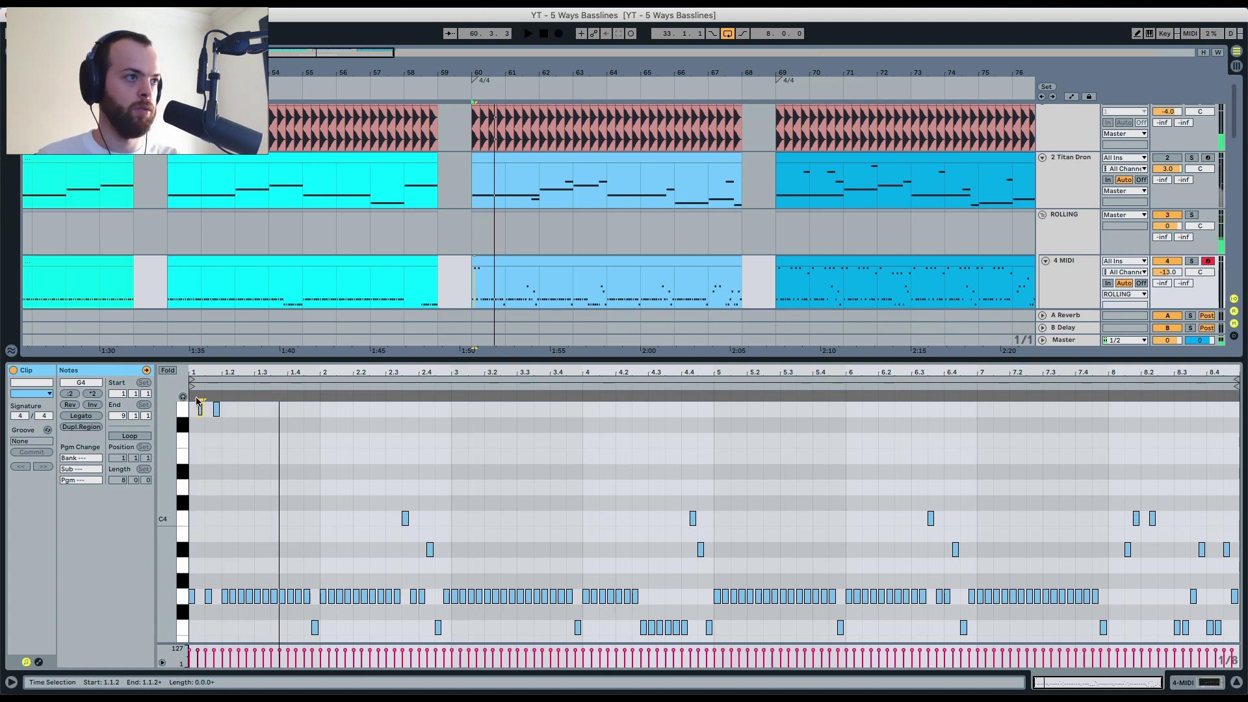
key("space")
left_click(242, 595)
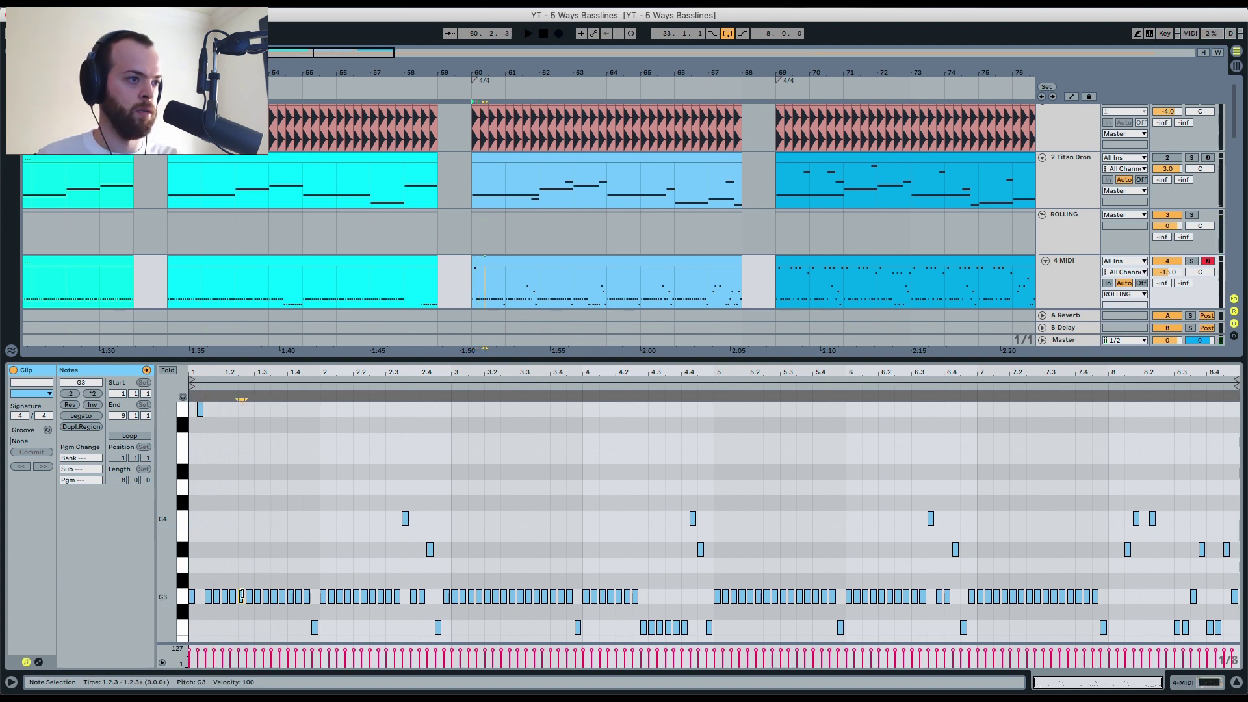
left_click(258, 597)
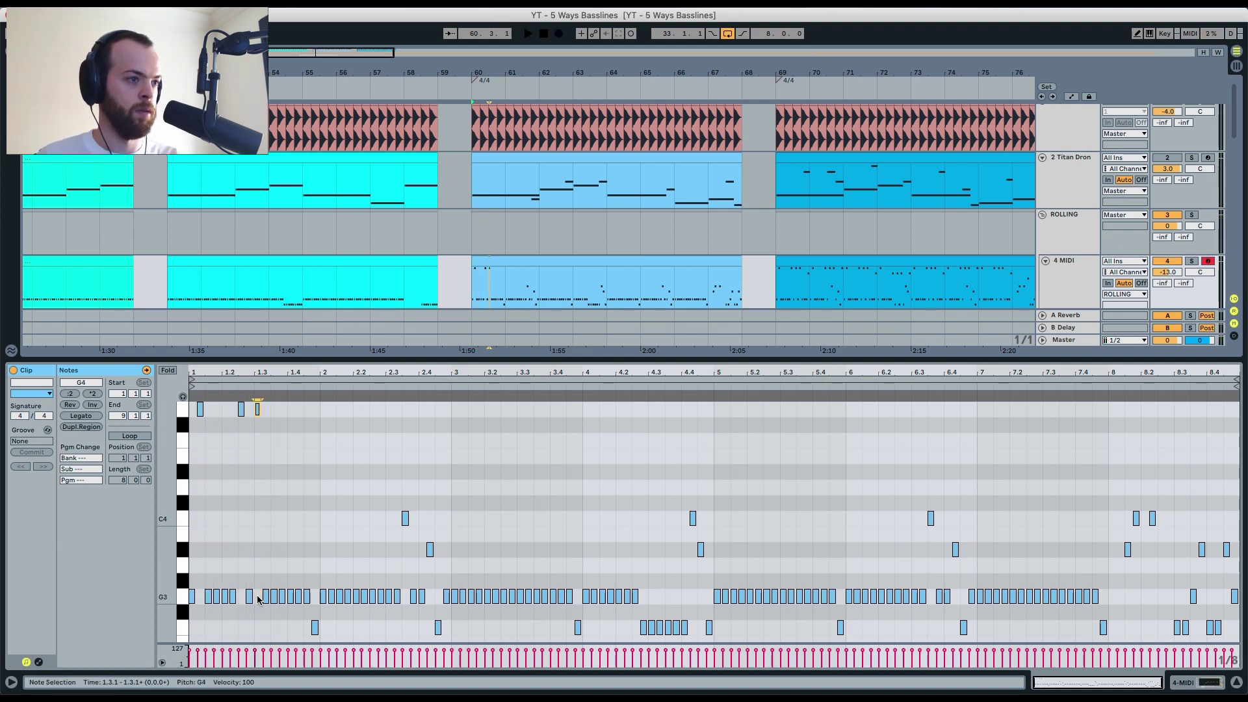
key("shift+Down")
left_click_drag(240, 406, 248, 596)
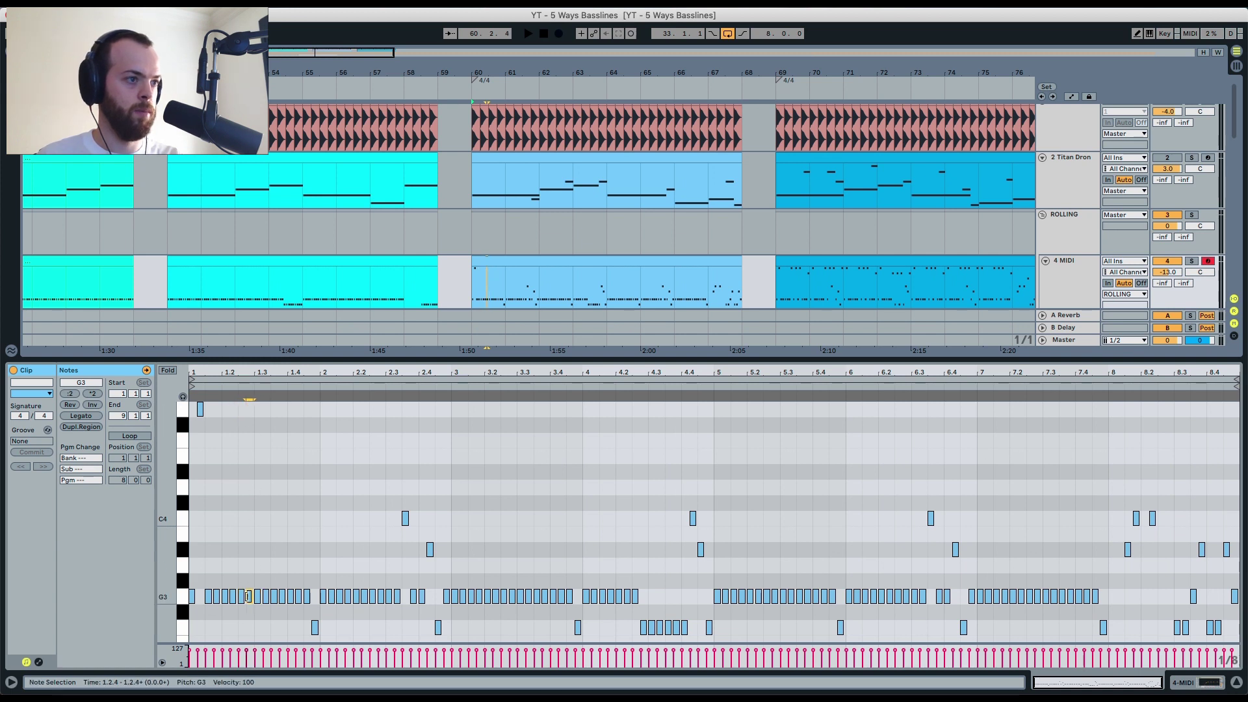
Step: Raise the G3 notes at 1.2.4, 1.3.2 and 1.3.4 an octave to G4 and play the clip
key("shift+Up")
left_click(266, 597)
key("shift+Up")
left_click(282, 596)
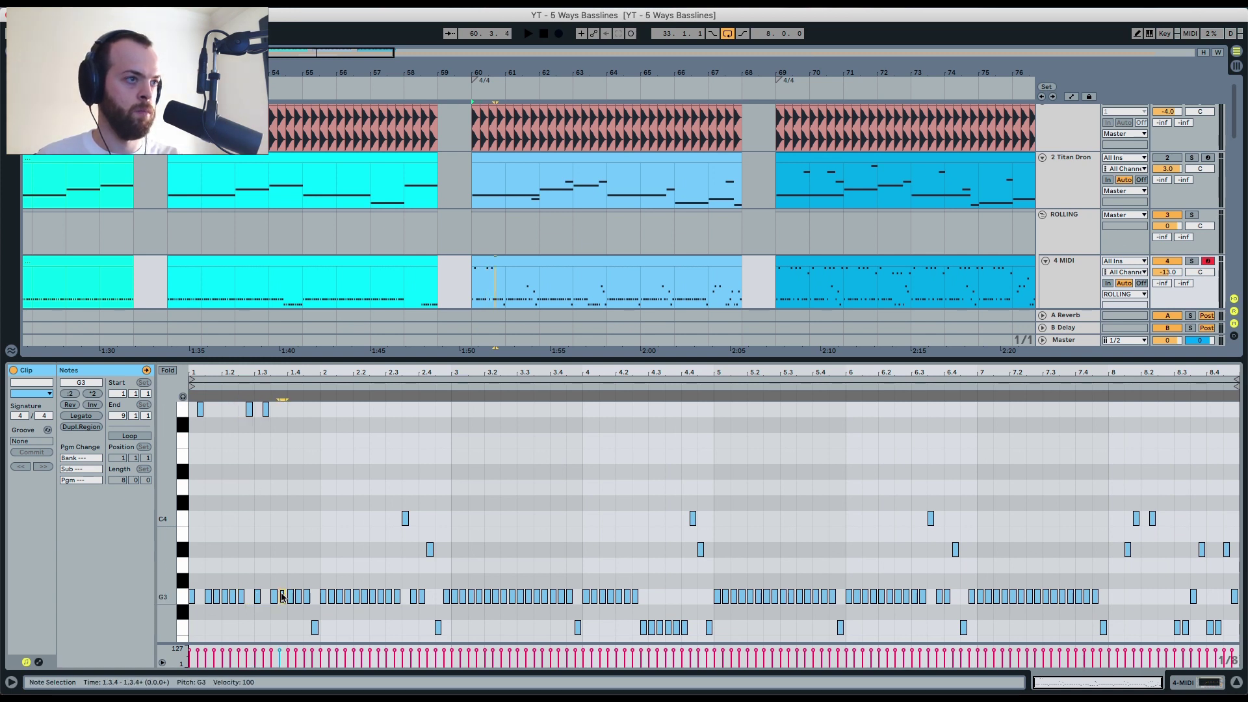
key("shift+Up")
key("space")
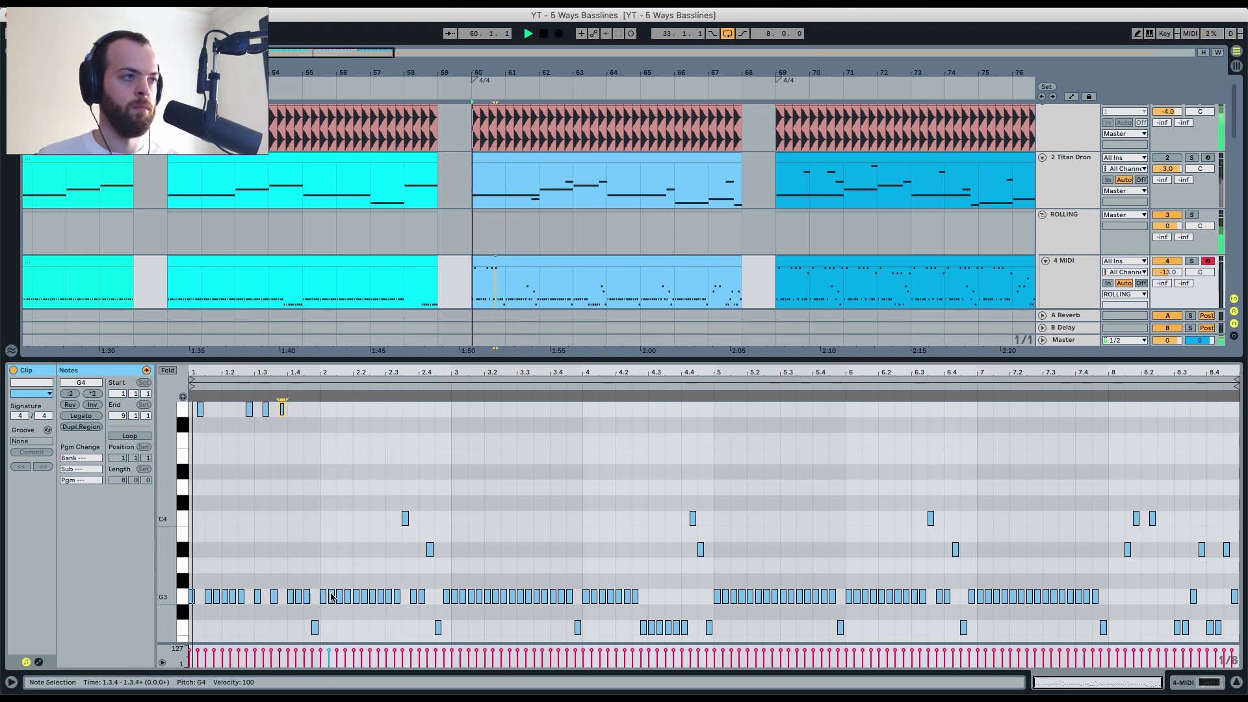
key("space")
Step: Lower the four G4 notes in bar 1 an octave for a playback comparison and raise them back to G4
left_click_drag(308, 428, 162, 397)
key("shift+Down")
key("space")
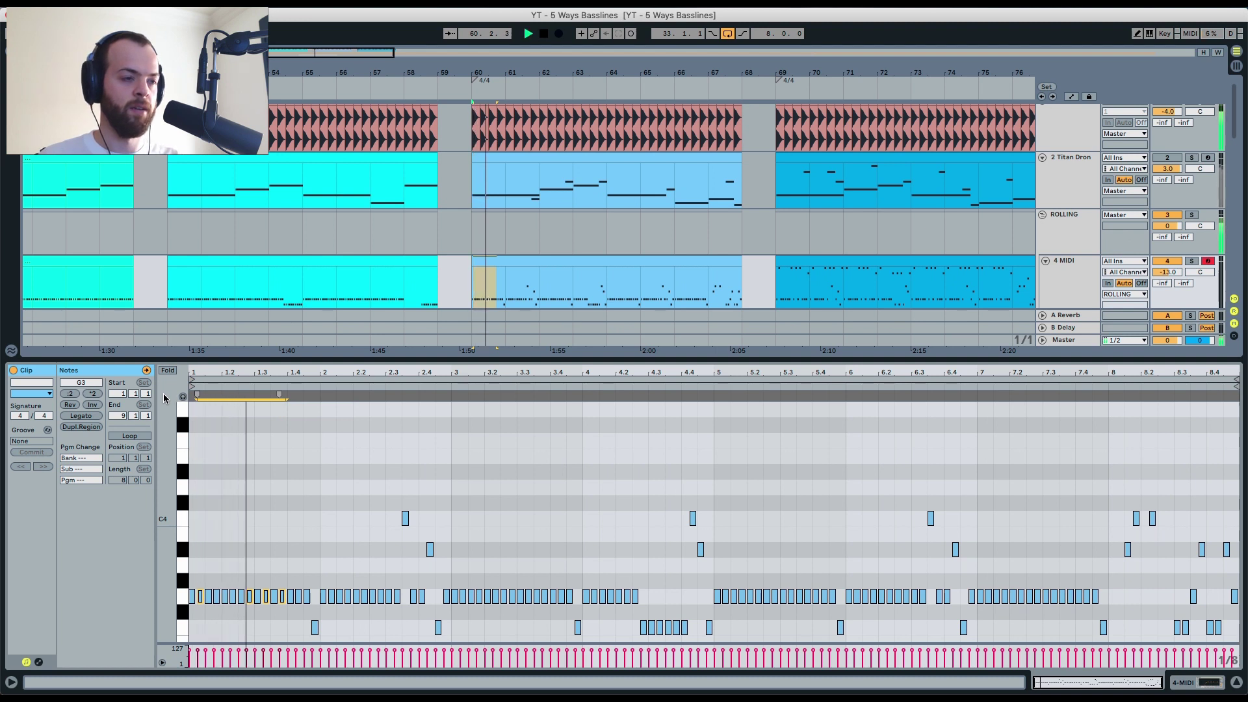
key("shift+Up")
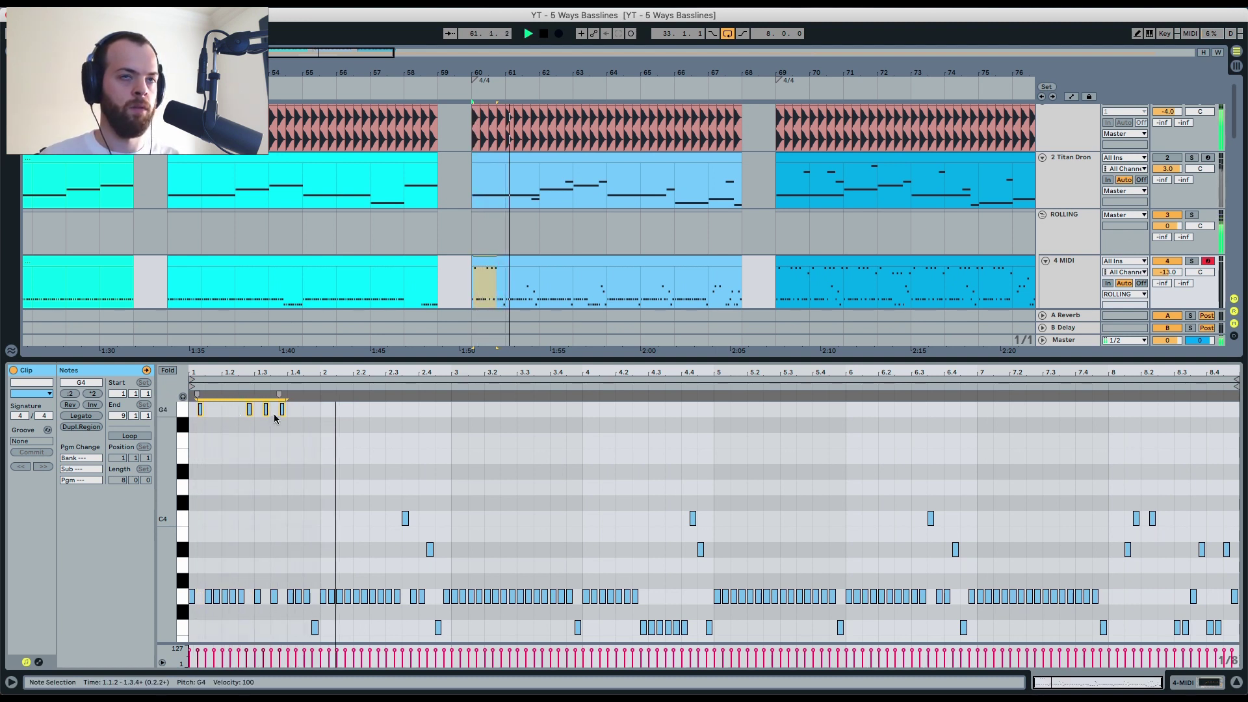
Step: Open the 4 MIDI clip at bar 69, highlight its G4 notes across bars 1 to 7, and play it
left_click(779, 274)
key("space")
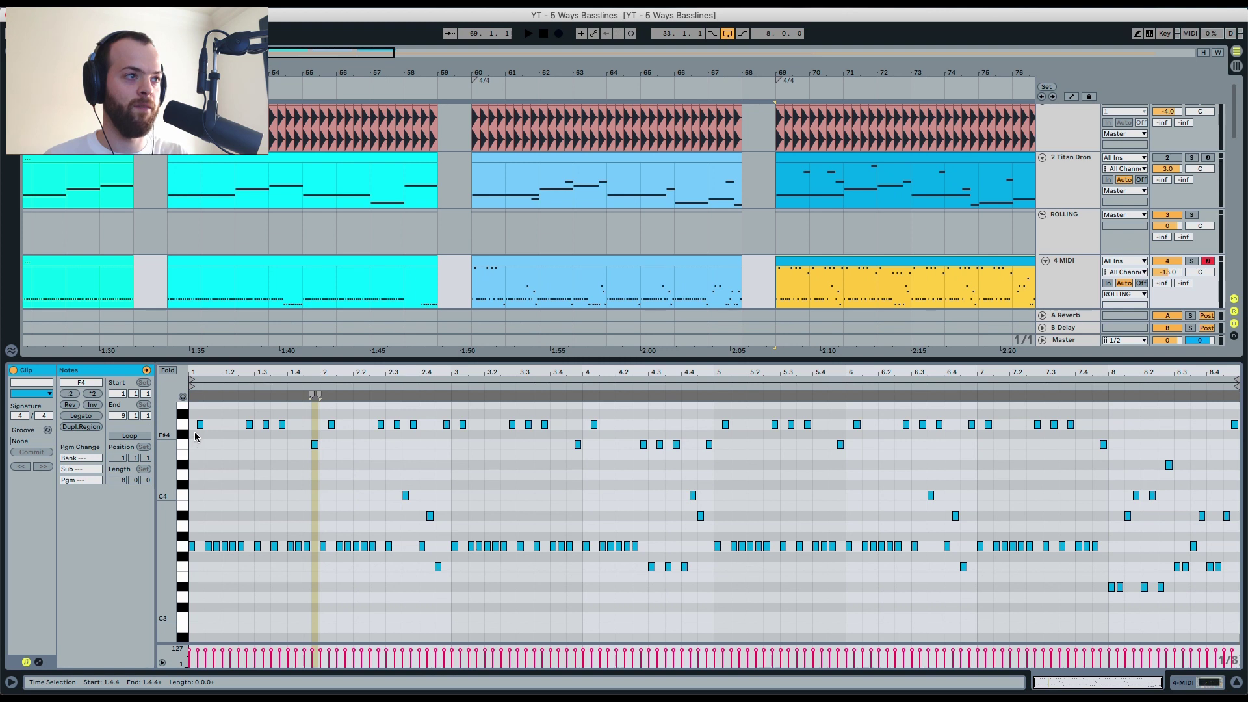
left_click_drag(196, 432, 1190, 423)
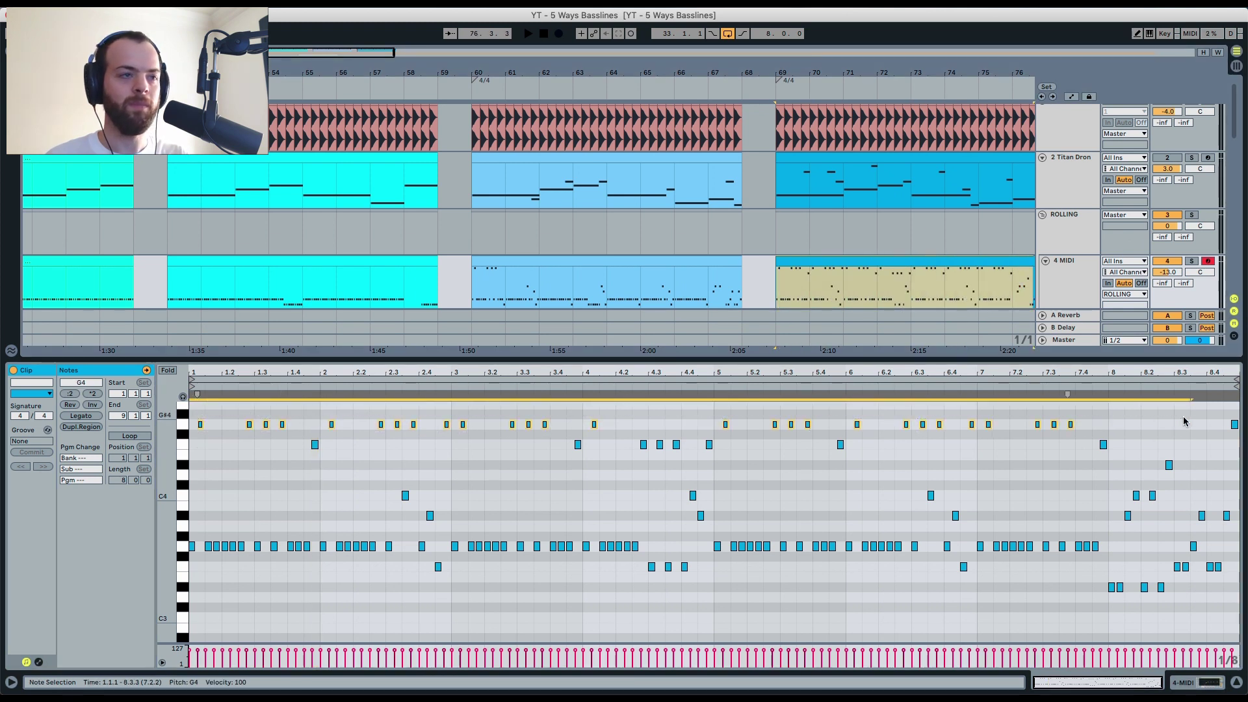
key("space")
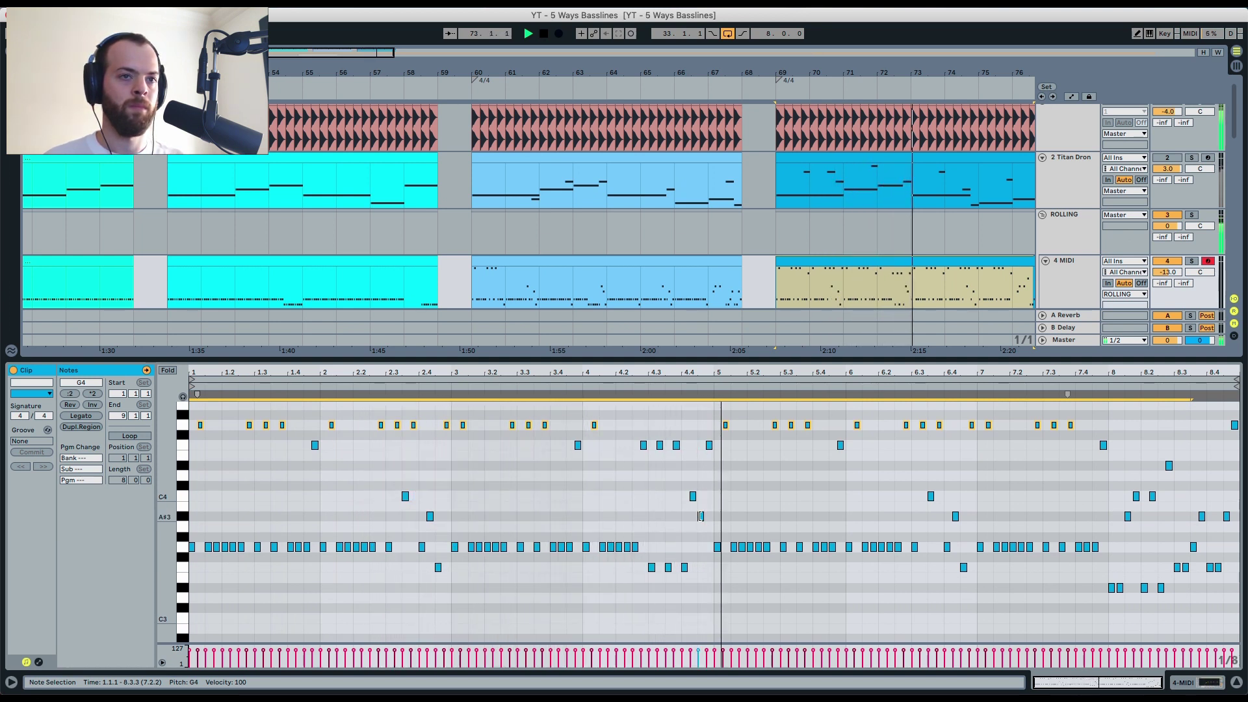
key("space")
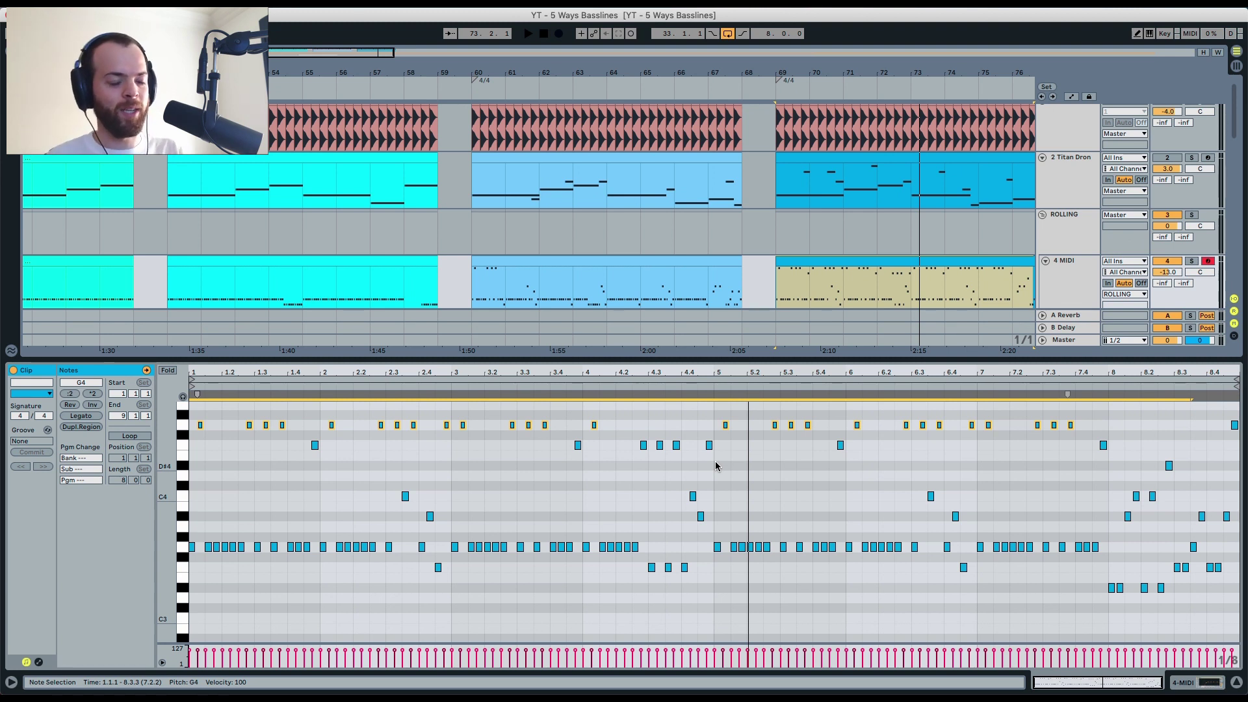
Step: Lower the F4 note at 1.4.4 to F3, compare it with the bar 60 clip, and raise it back to F4
left_click(315, 446)
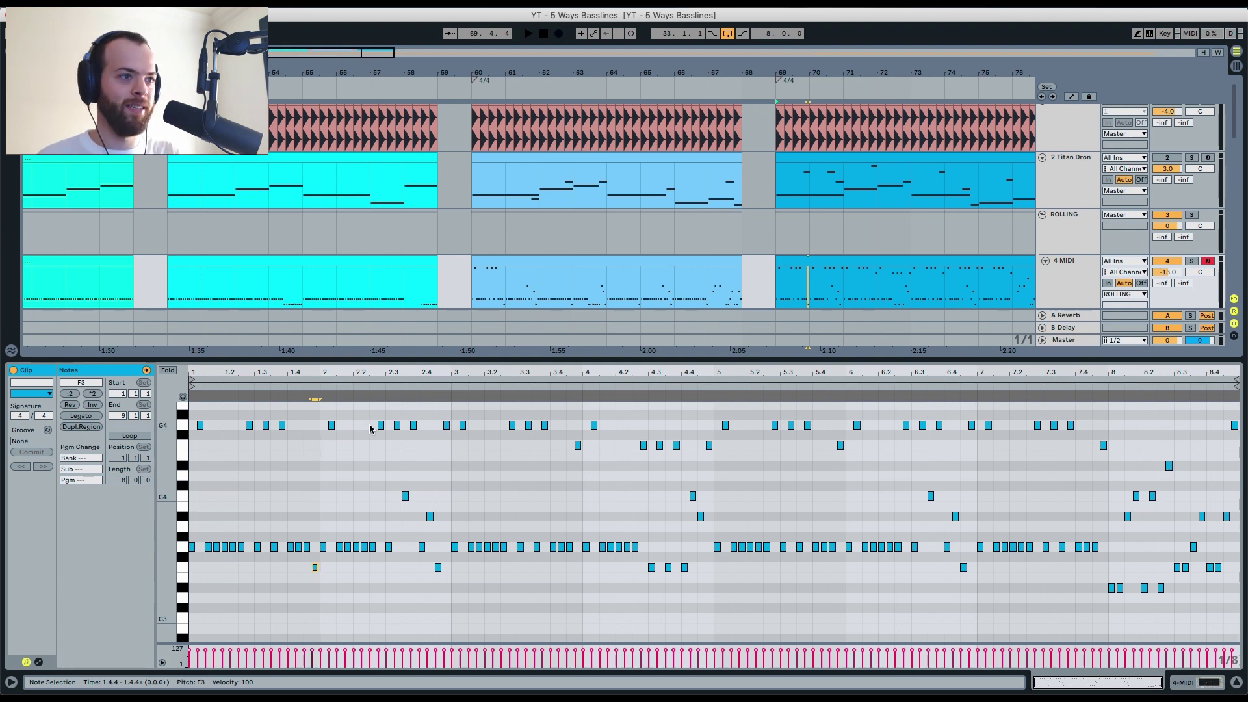
left_click(504, 280)
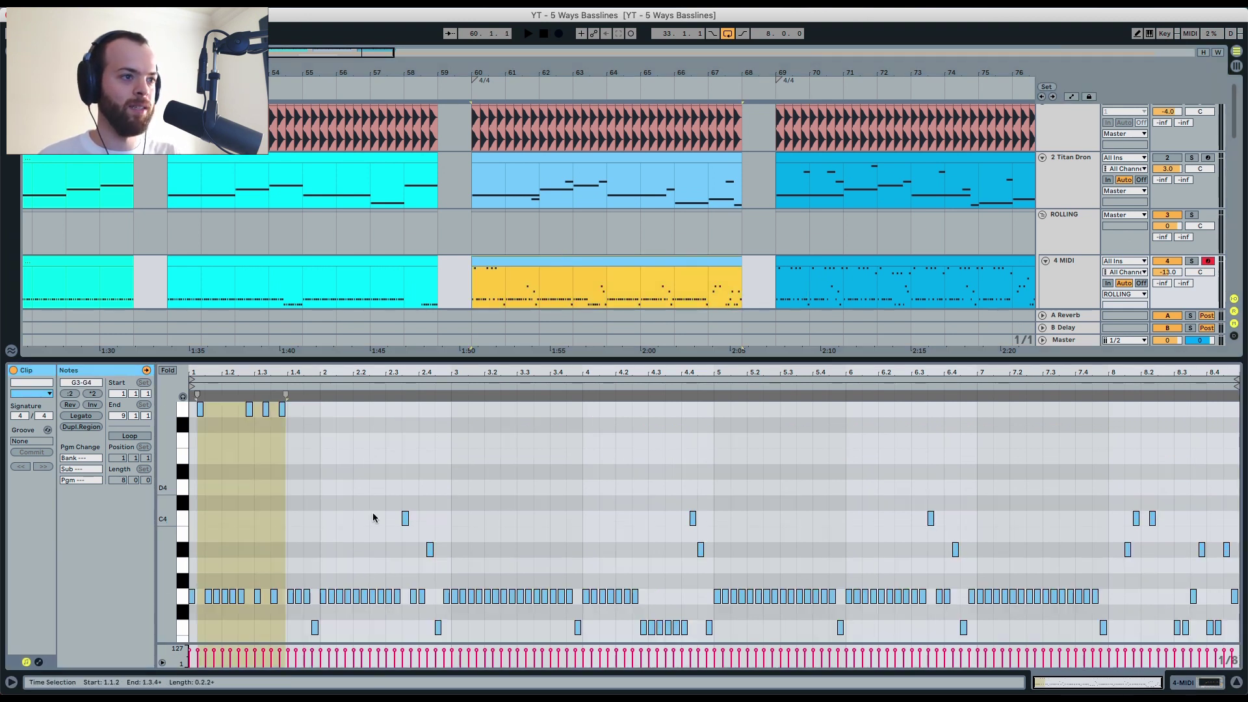
left_click(808, 280)
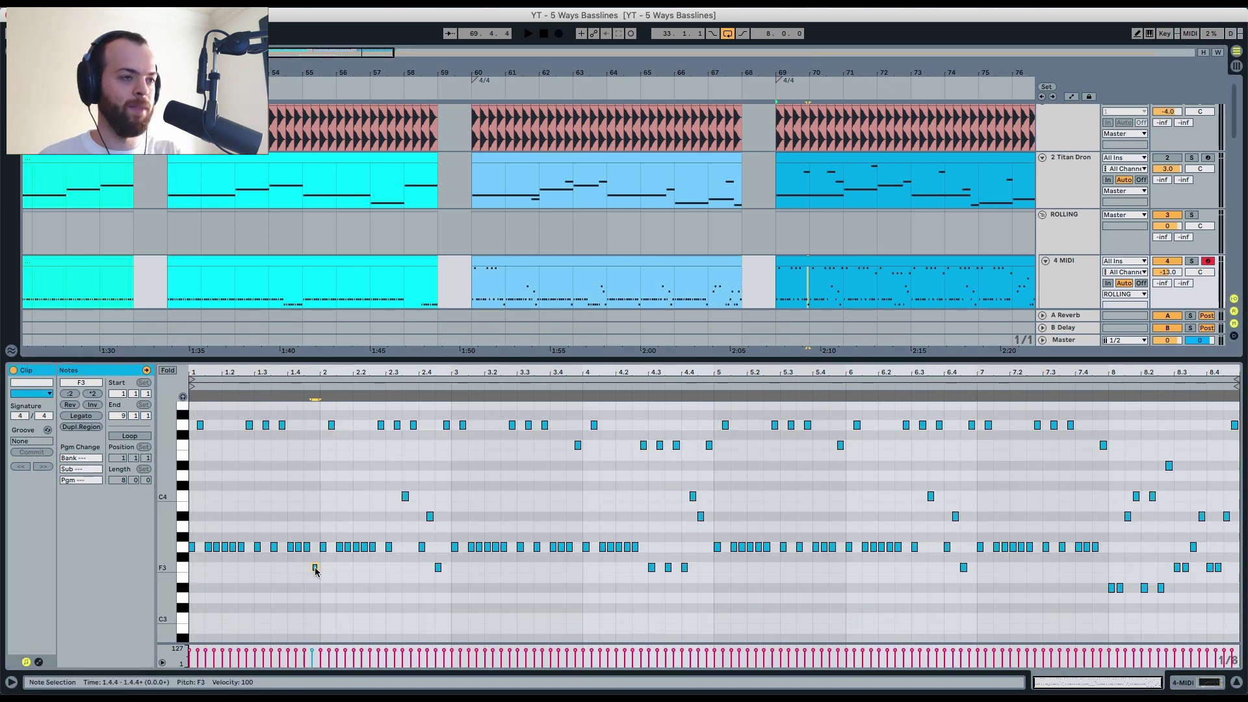
key("shift+Up")
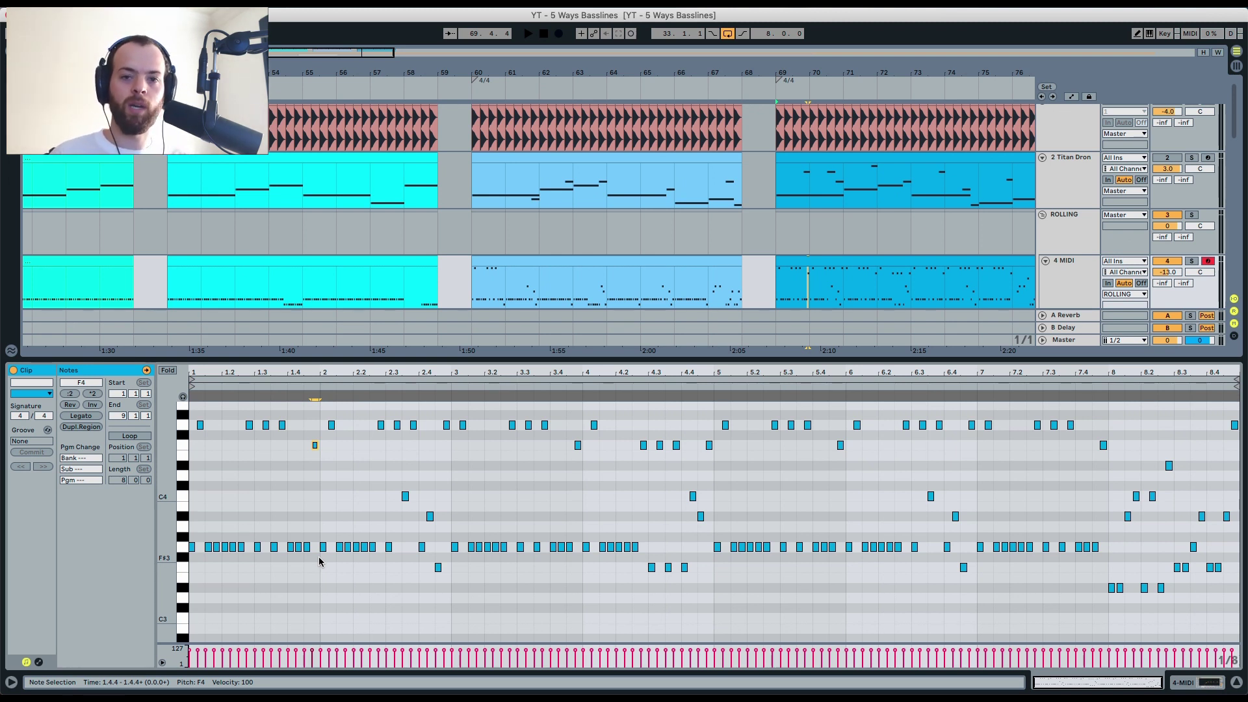
Step: Play the bar 69 clip with the F4 note at 1.4.4 lowered to F3, and replay it with the note back at F4
left_click(311, 446)
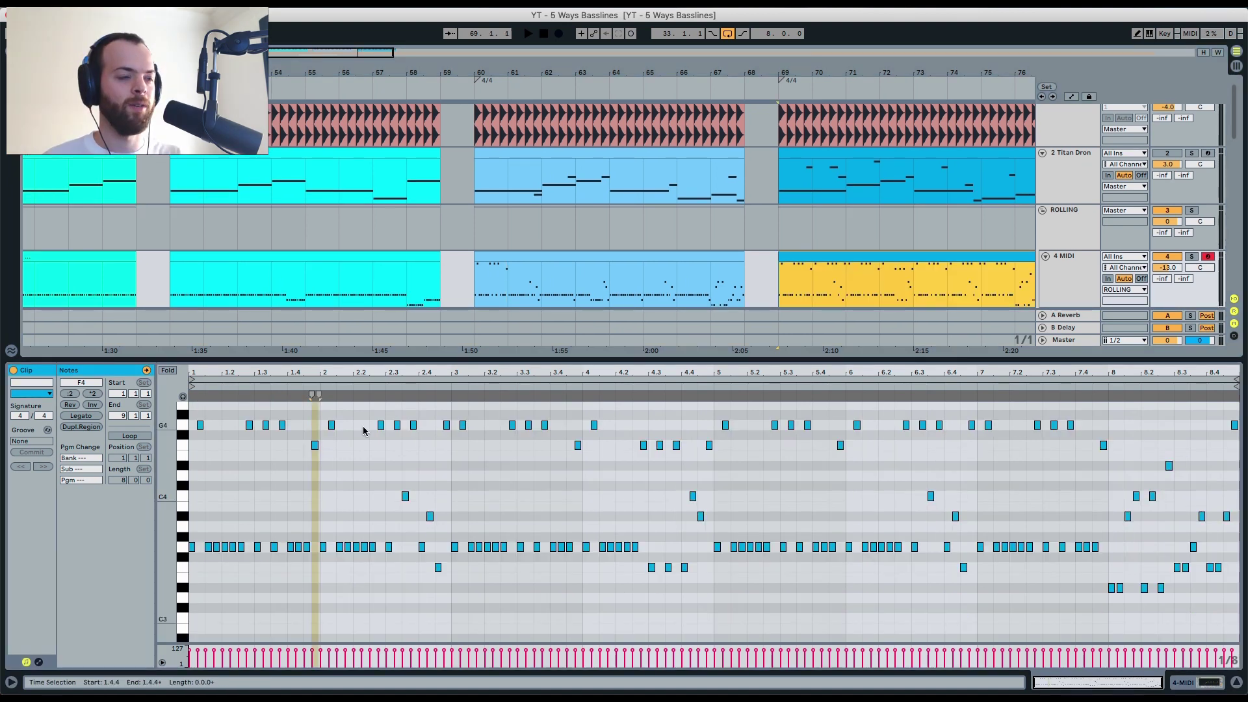
key("space")
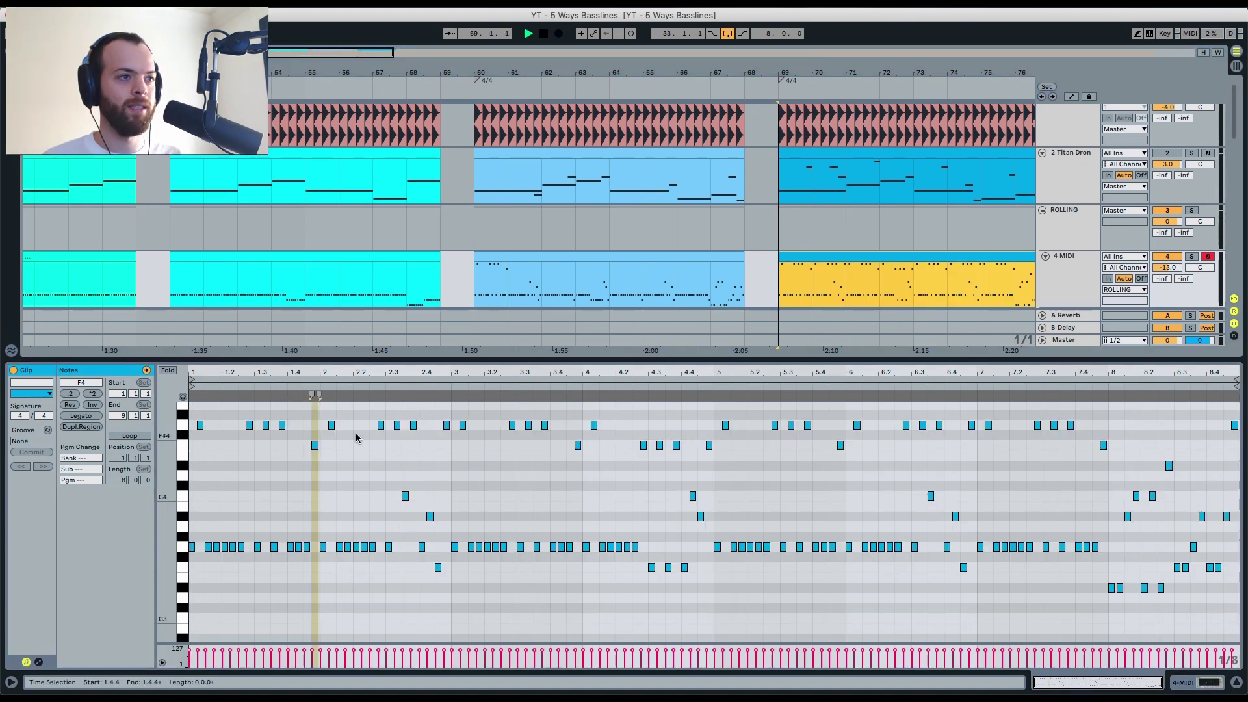
left_click(315, 446)
key("shift+Down")
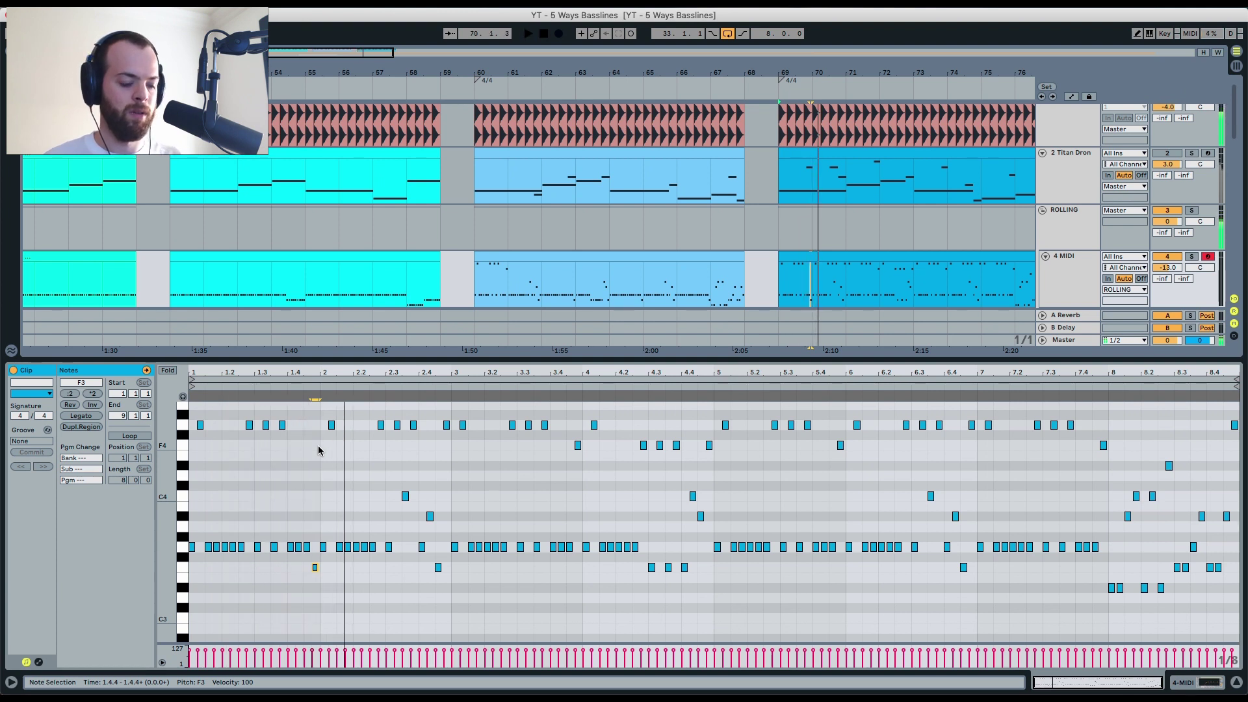
key("space")
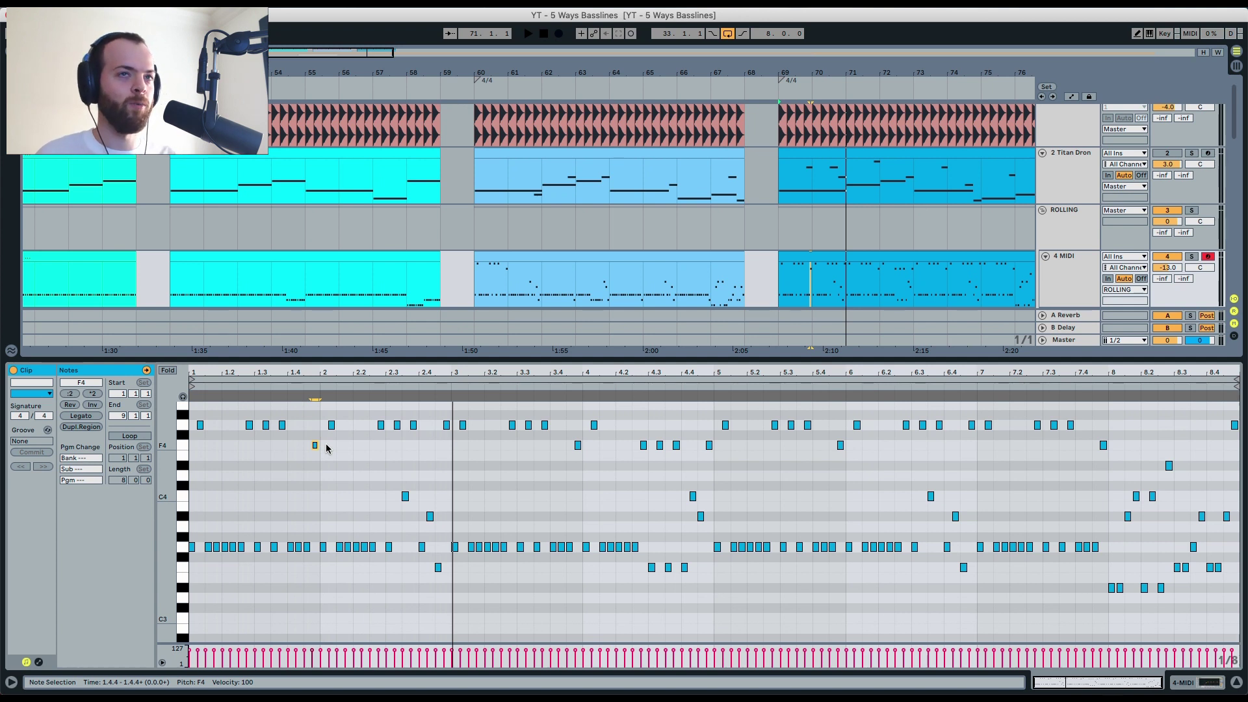
key("space")
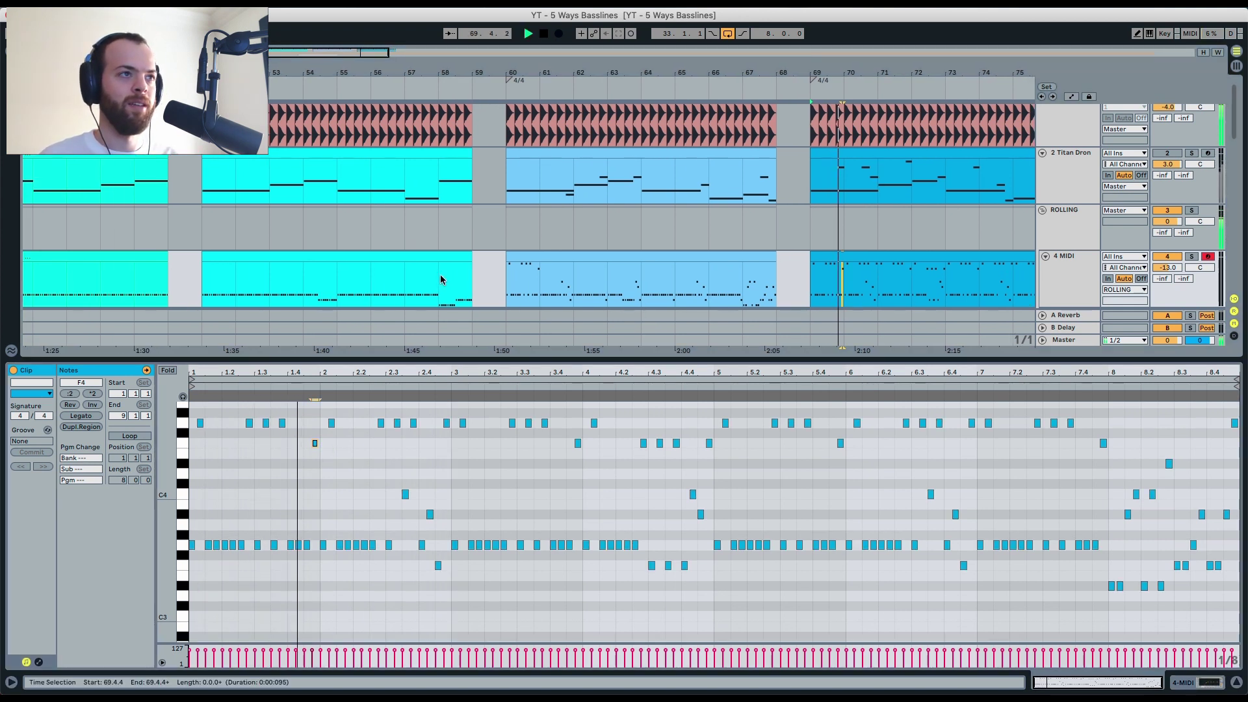
Step: Play the 4 MIDI clip at bar 42, and play the clip at bar 69 for comparison
left_click(140, 255)
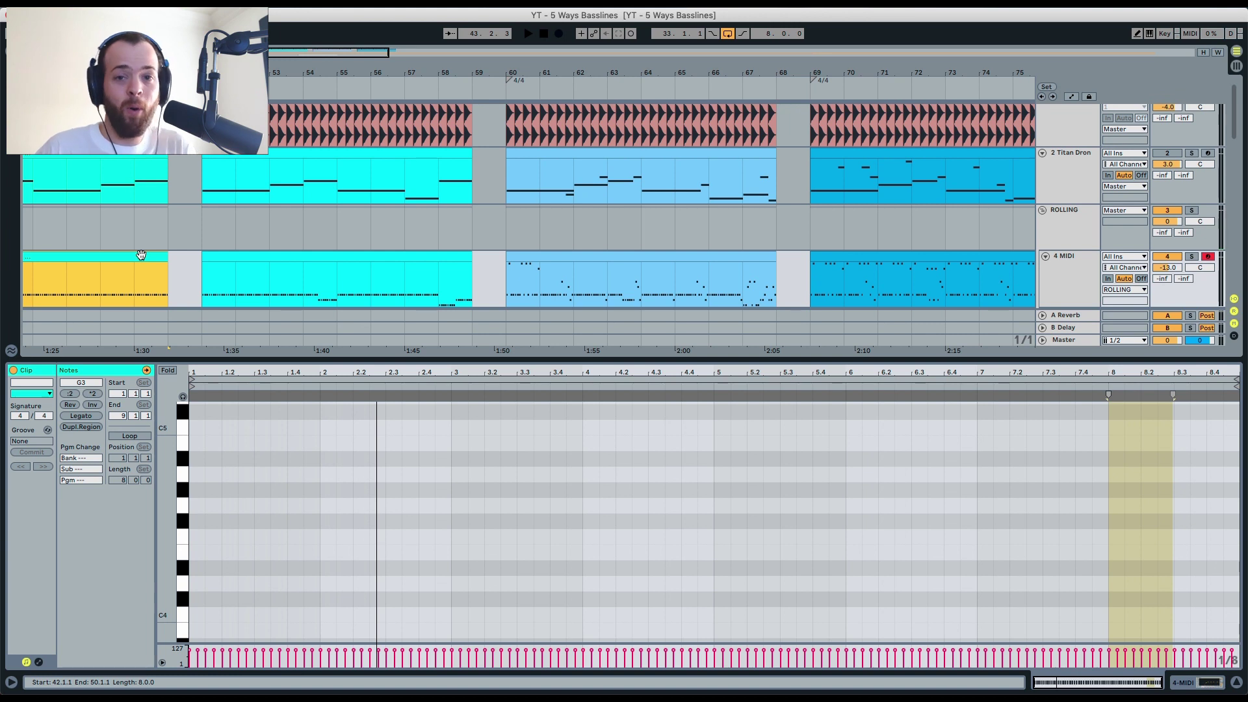
left_click(814, 255)
key("space")
scroll(768, 251, "down", 3)
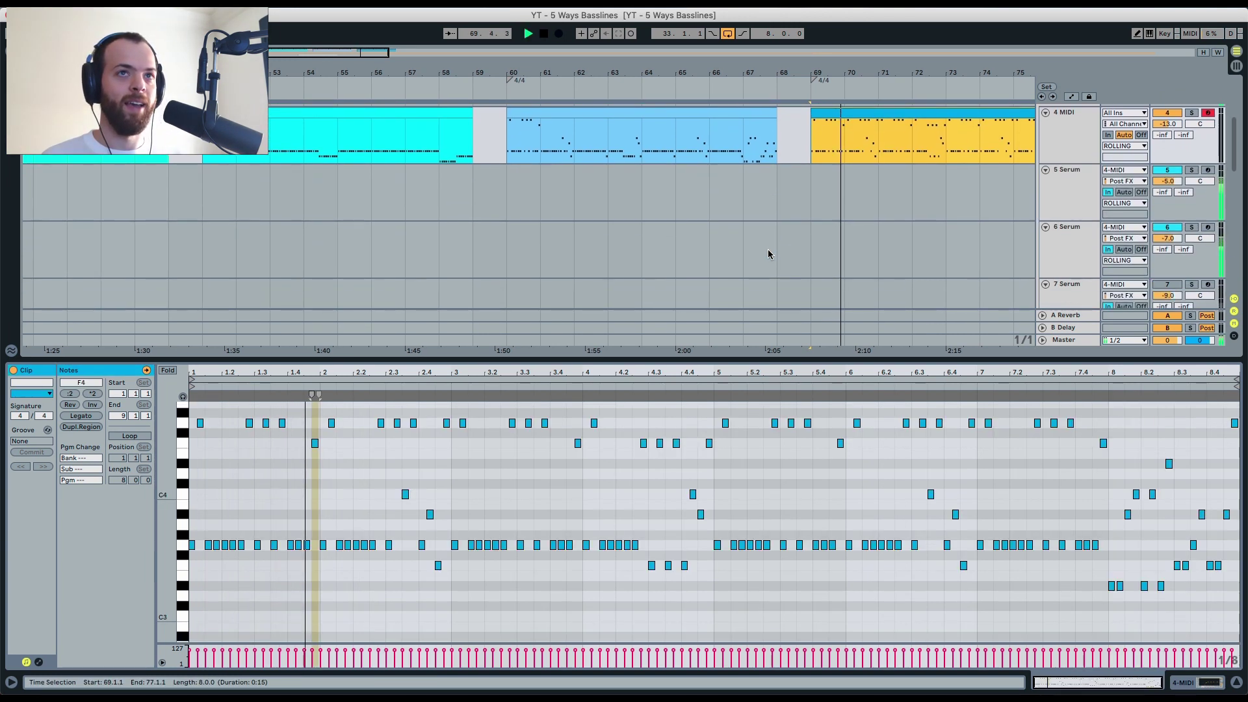
scroll(768, 254, "up", 3)
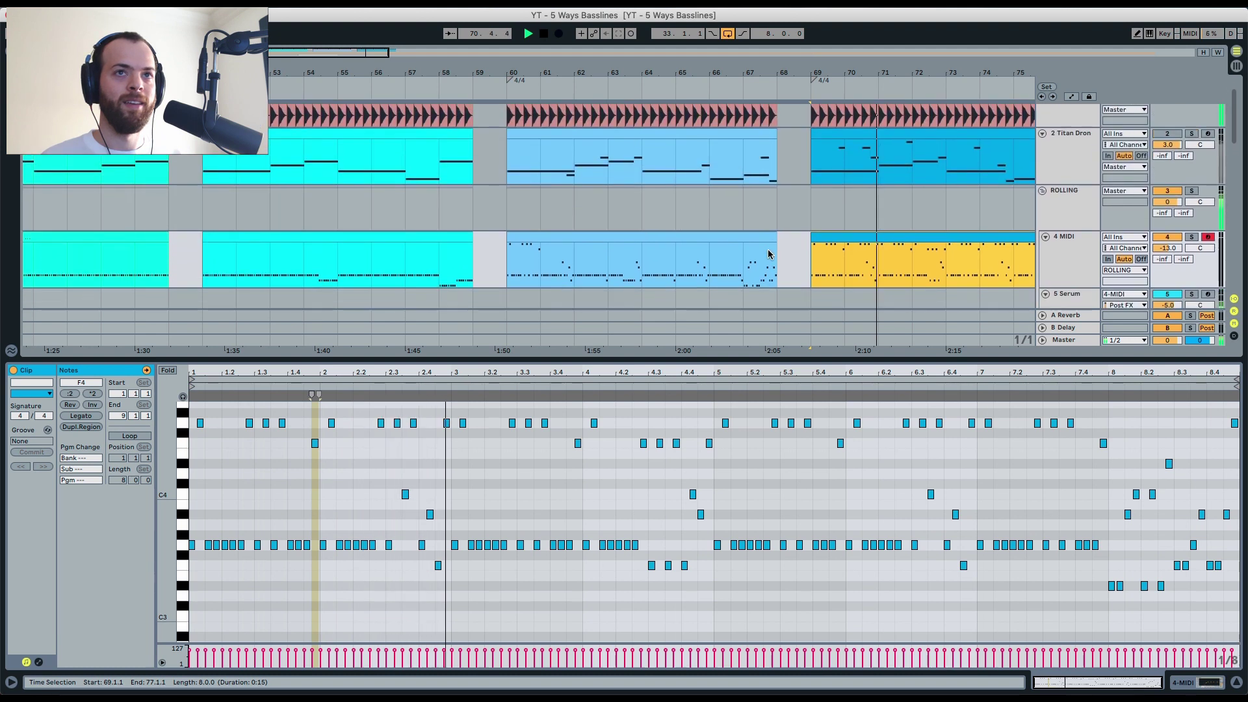
Step: Open and play the Titan Drone clip at bar 69, and briefly lower its G#4 notes at 1.4.2 and 2.3.1 to G#3
left_click(829, 135)
key("space")
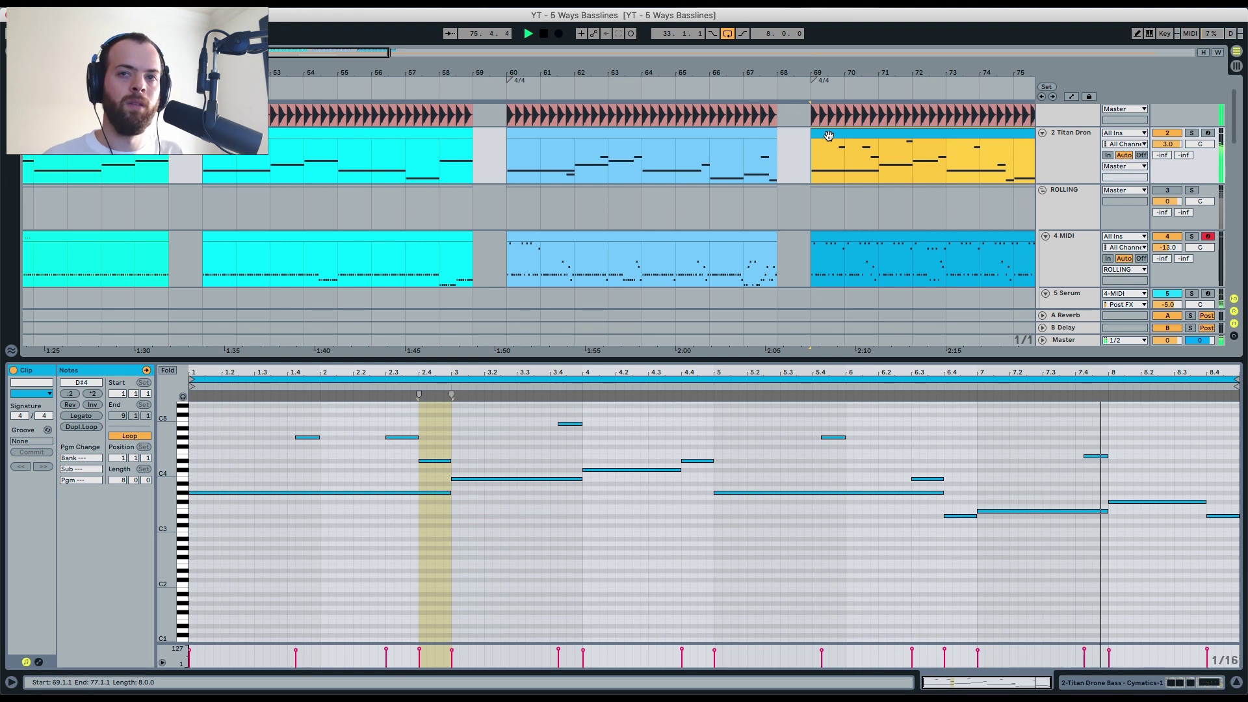
left_click_drag(284, 453, 408, 426)
key("shift+Down")
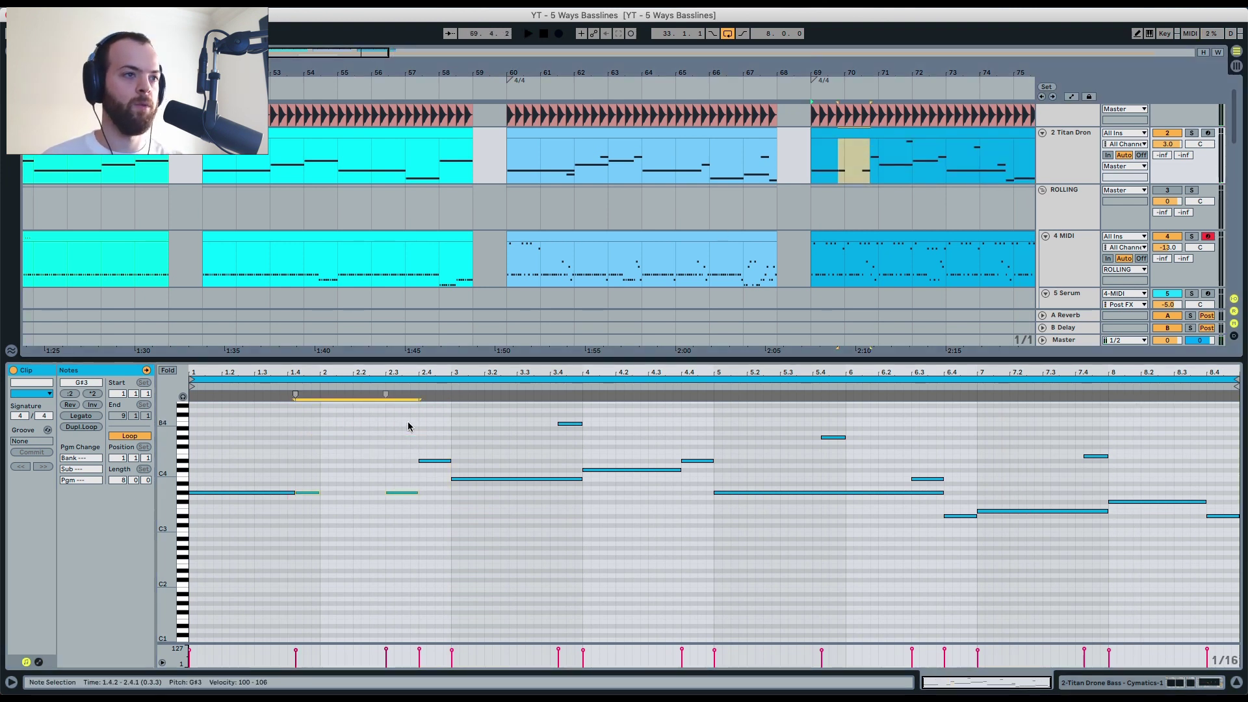
key("shift+Up")
Step: Lower the D#4 note at 2.4.1 to D#3 and raise it back to D#4, twice for comparison
left_click(428, 461)
key("shift+Down")
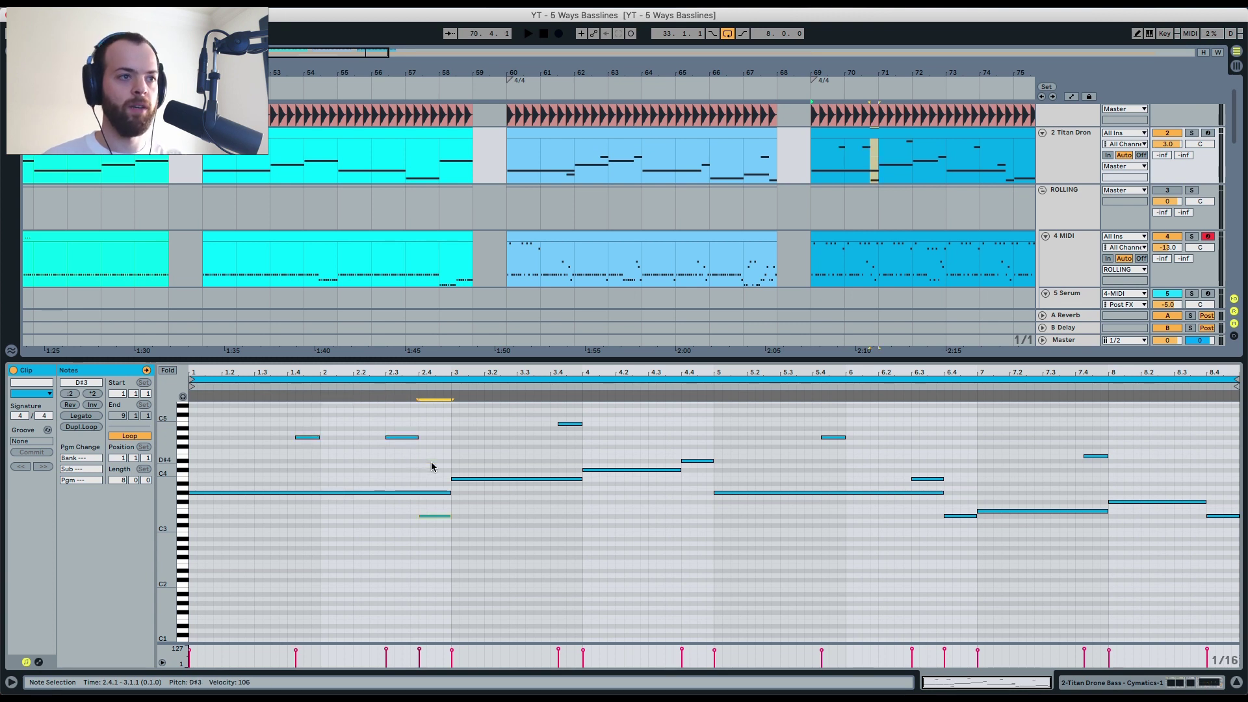
key("shift+Up")
key("shift+Down")
key("shift+Up")
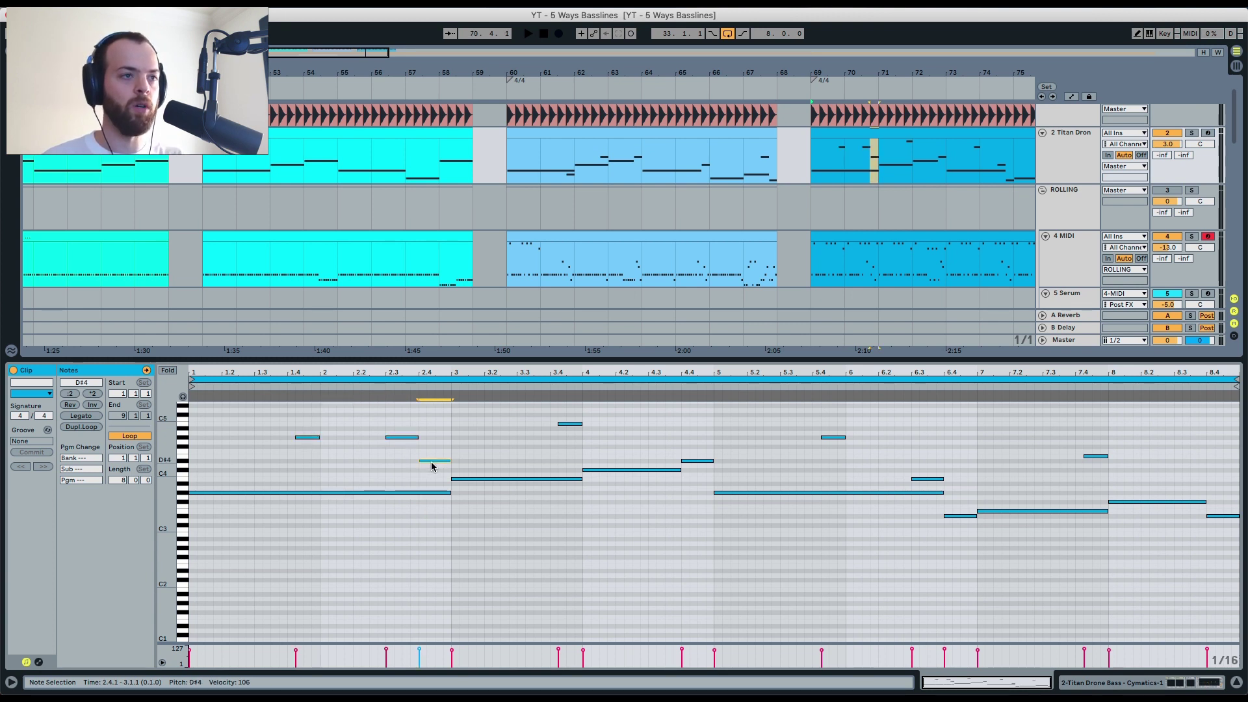
Step: Try an extra F3 note at 2.4.1 raised to F#3, remove it, and select the G#4 note at 2.3.1
double_click(423, 504)
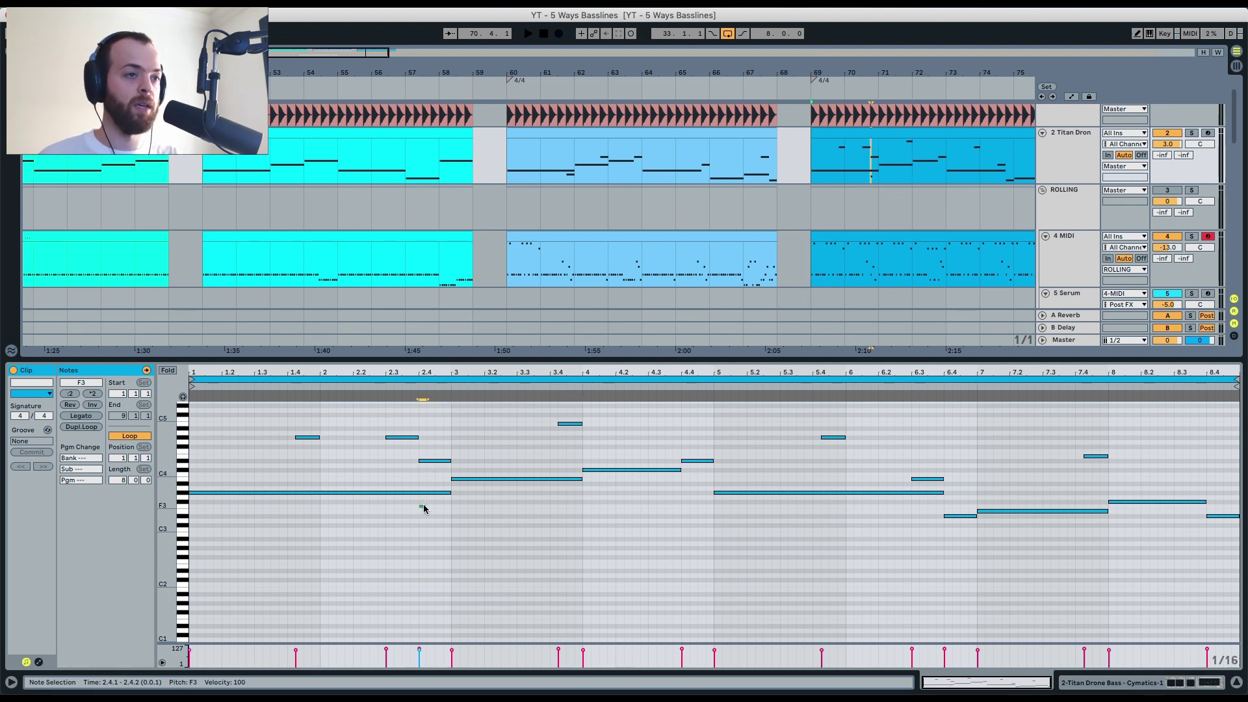
key("Up")
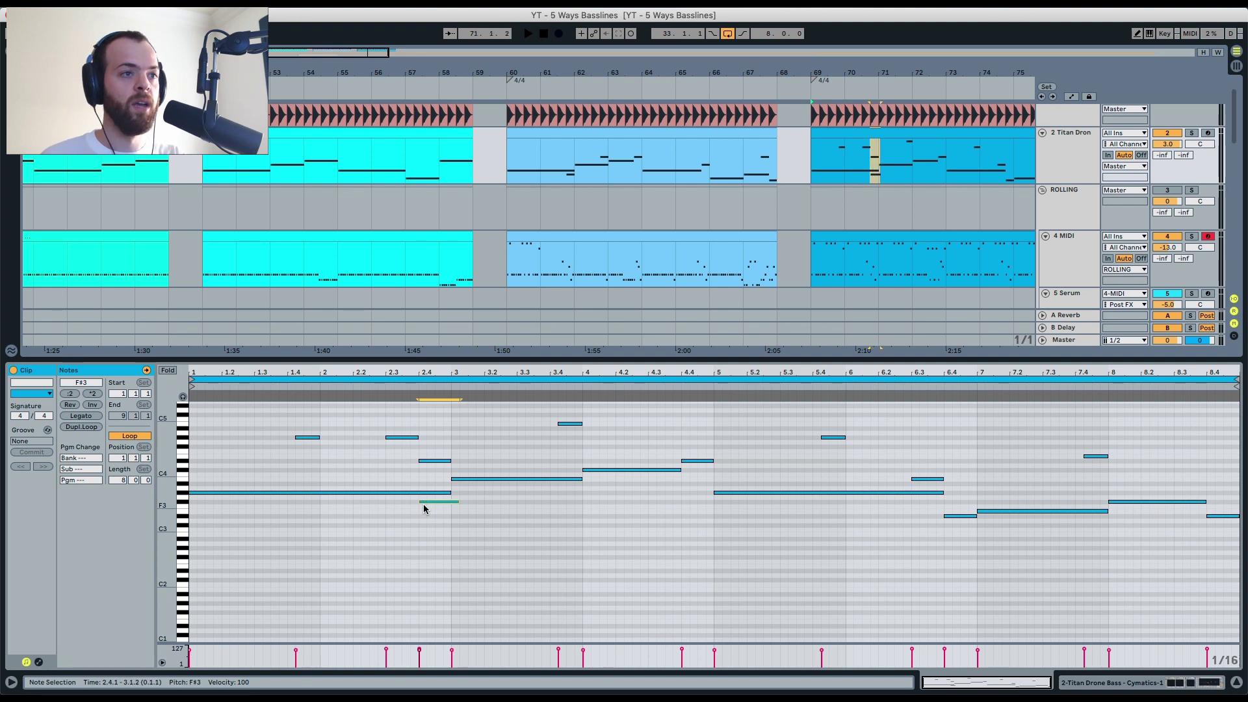
double_click(423, 505)
left_click(404, 438)
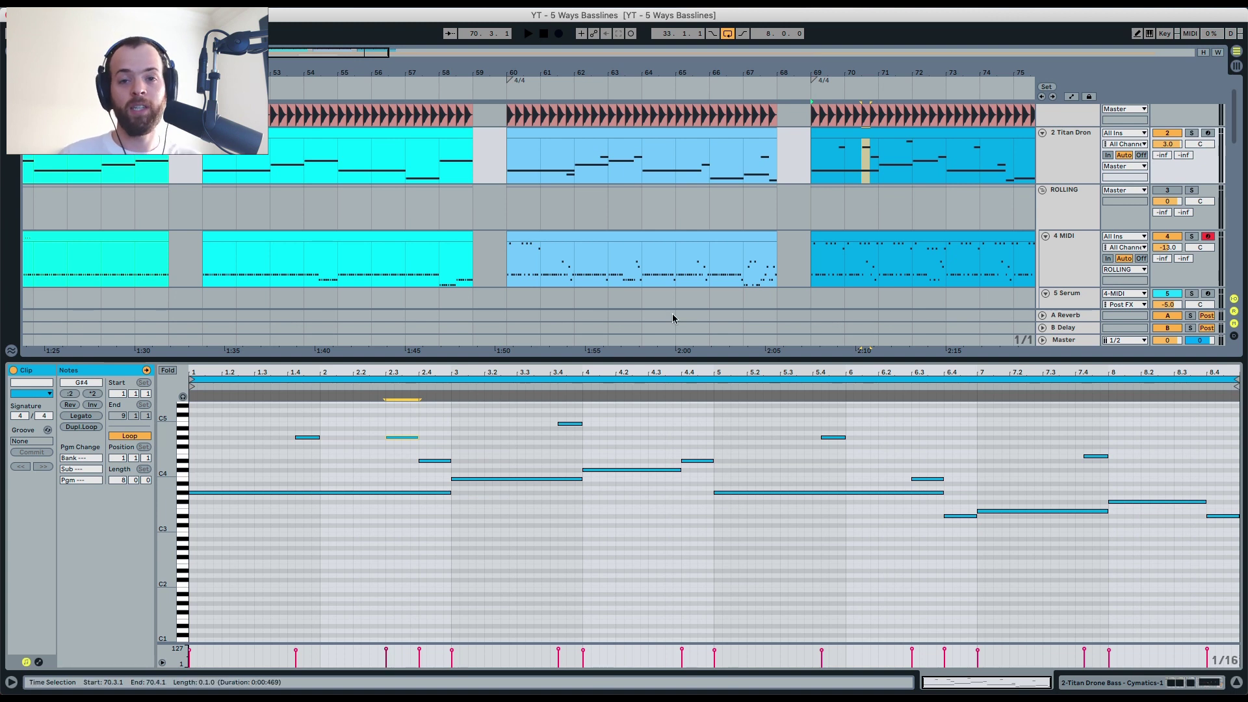
Step: Solo the 6 Serum track and play the rolling bassline to hear that layer alone
scroll(679, 315, "right", 5)
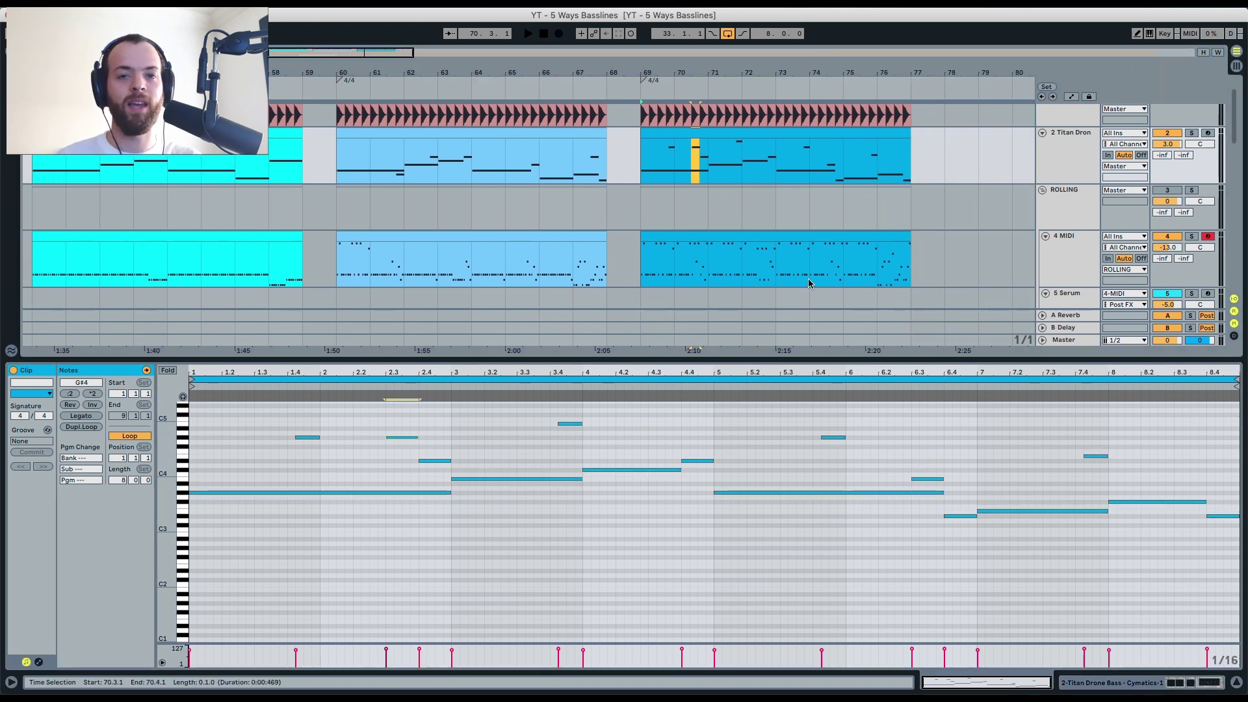
scroll(1066, 273, "down", 3)
left_click(1068, 251)
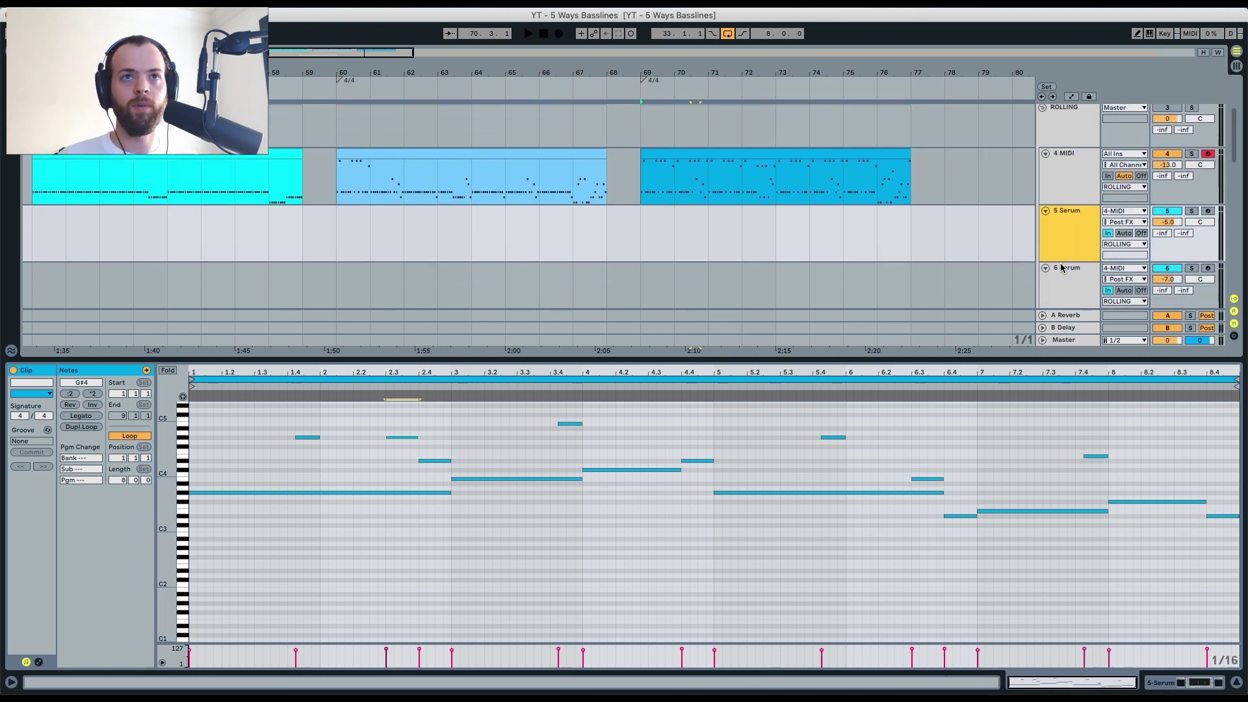
scroll(1062, 267, "down", 1)
left_click(1064, 263)
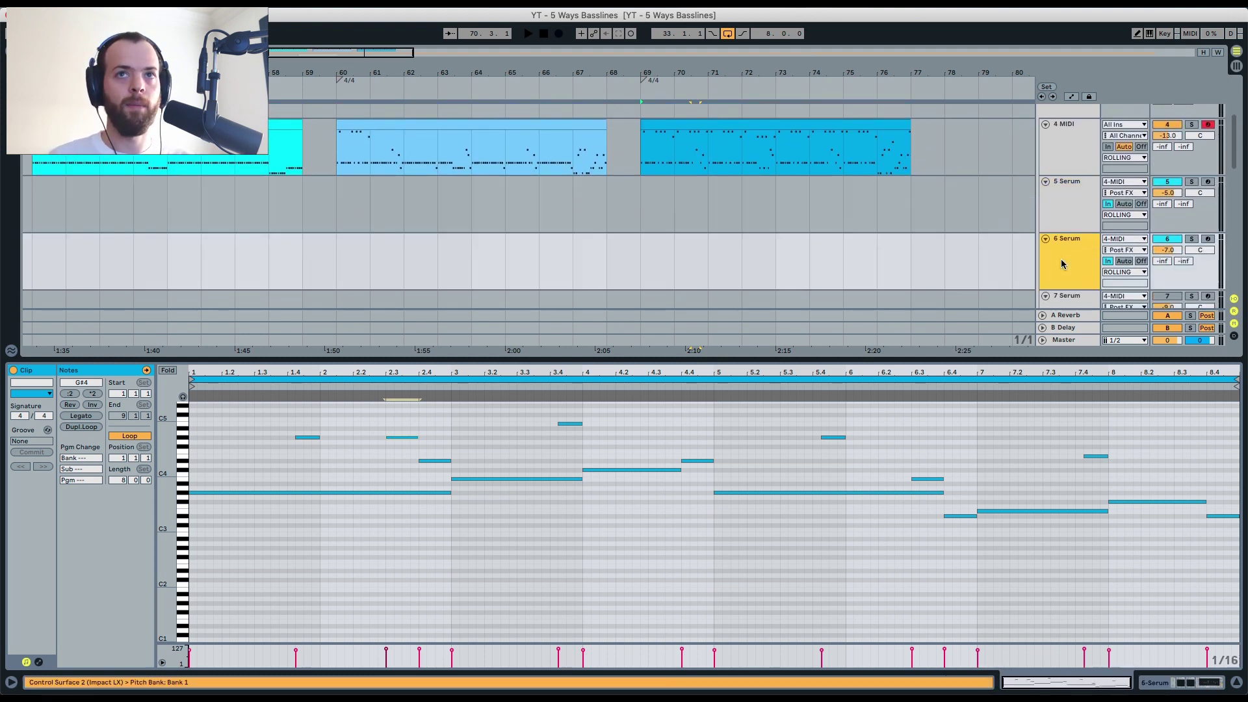
left_click(1191, 239)
scroll(1187, 242, "up", 1)
key("space")
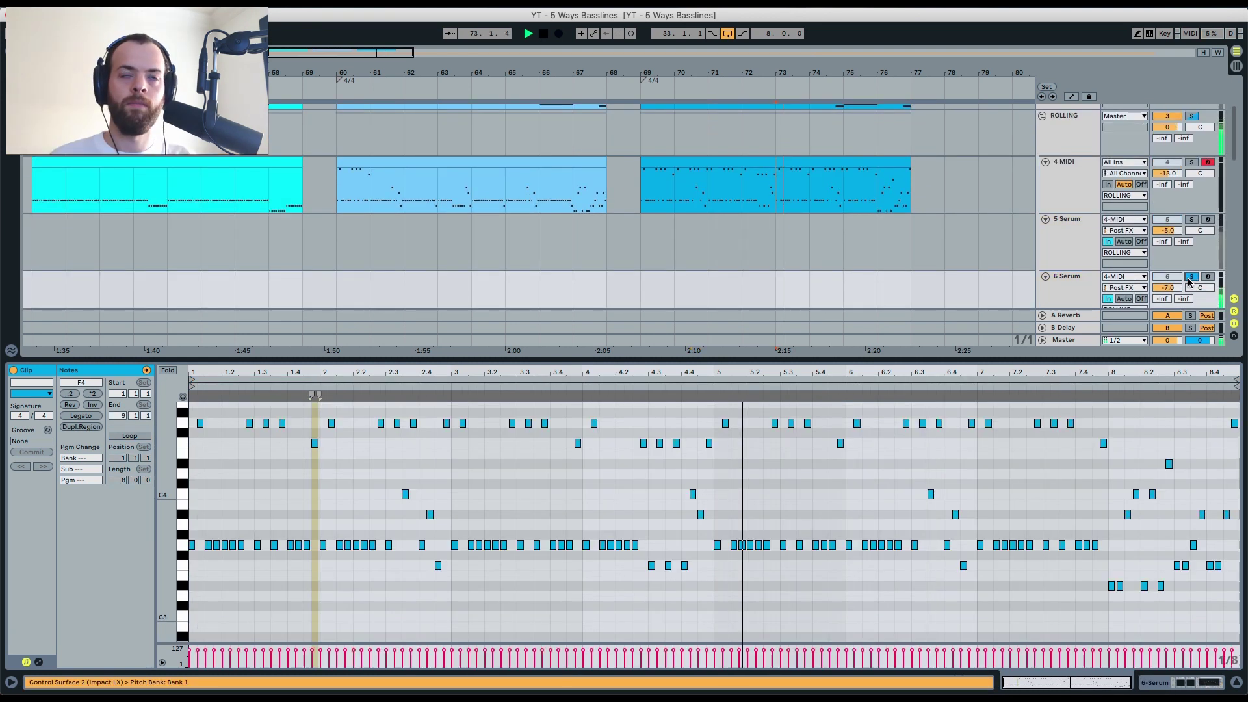
left_click(1083, 297)
key("space")
Step: Show the 6 Serum track's devices and raise the Longer macro in its Serum synth during playback
scroll(1066, 236, "up", 3)
left_click(1066, 237)
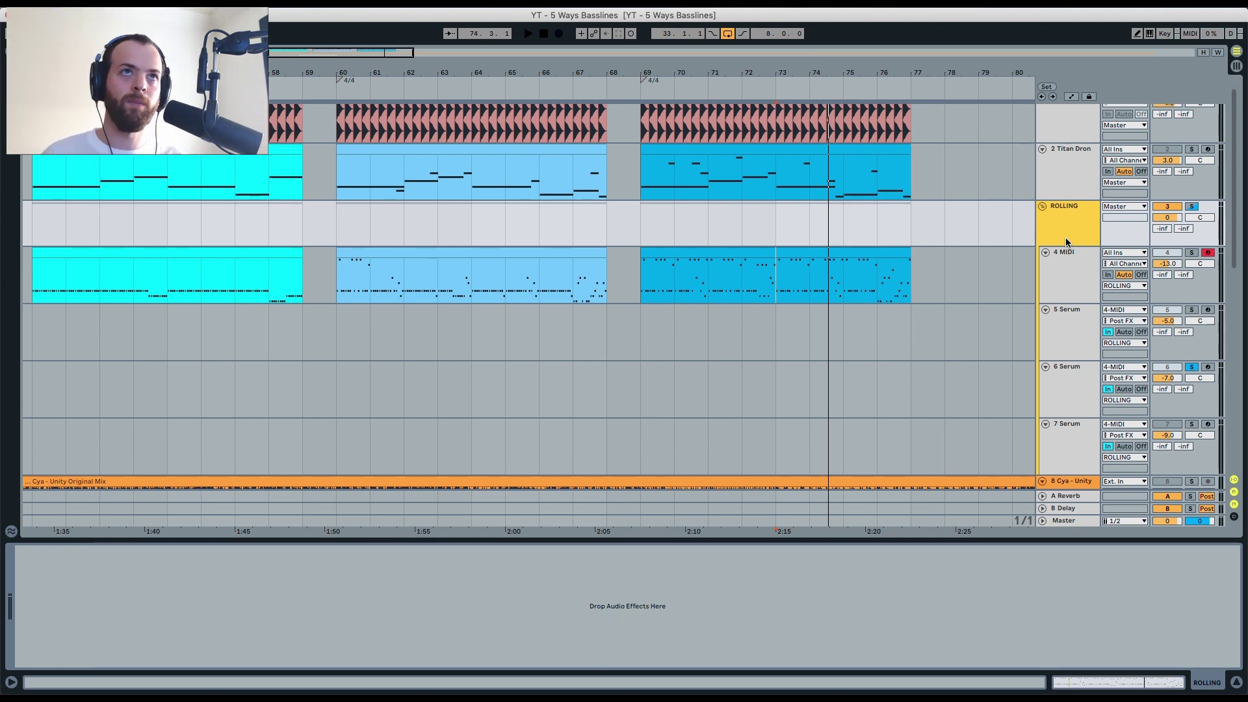
left_click(1059, 371)
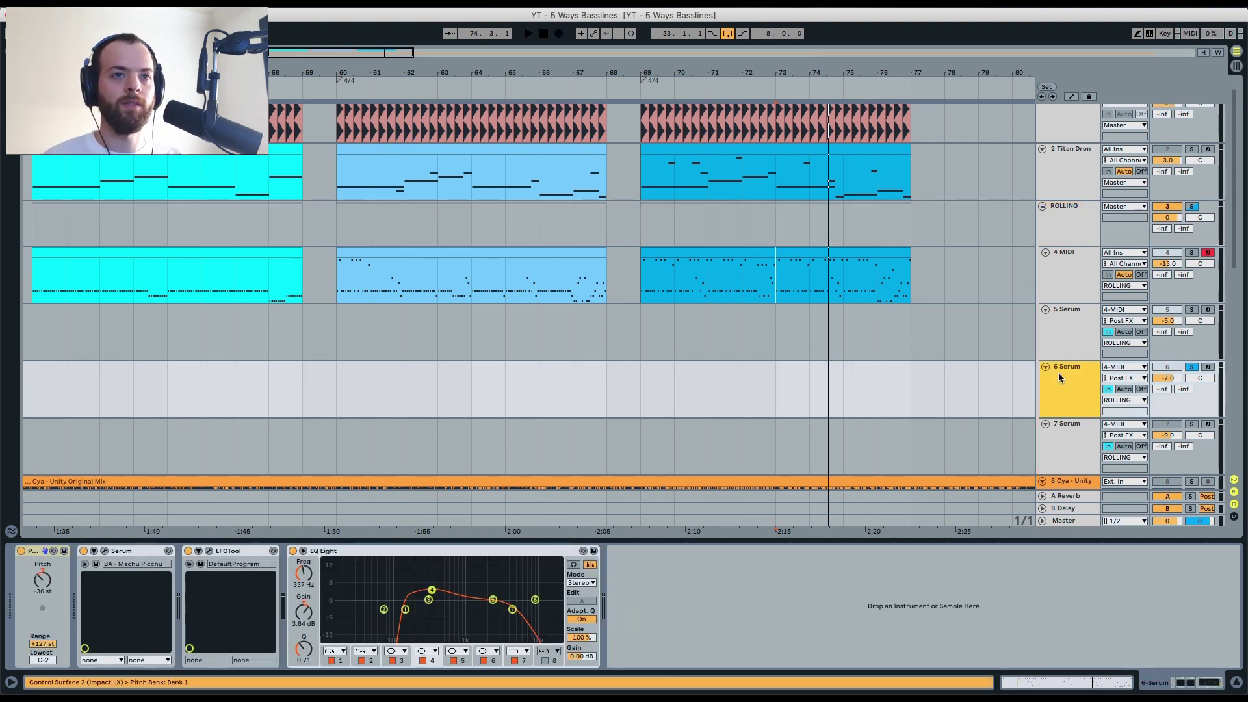
key("space")
left_click_drag(44, 415, 37, 345)
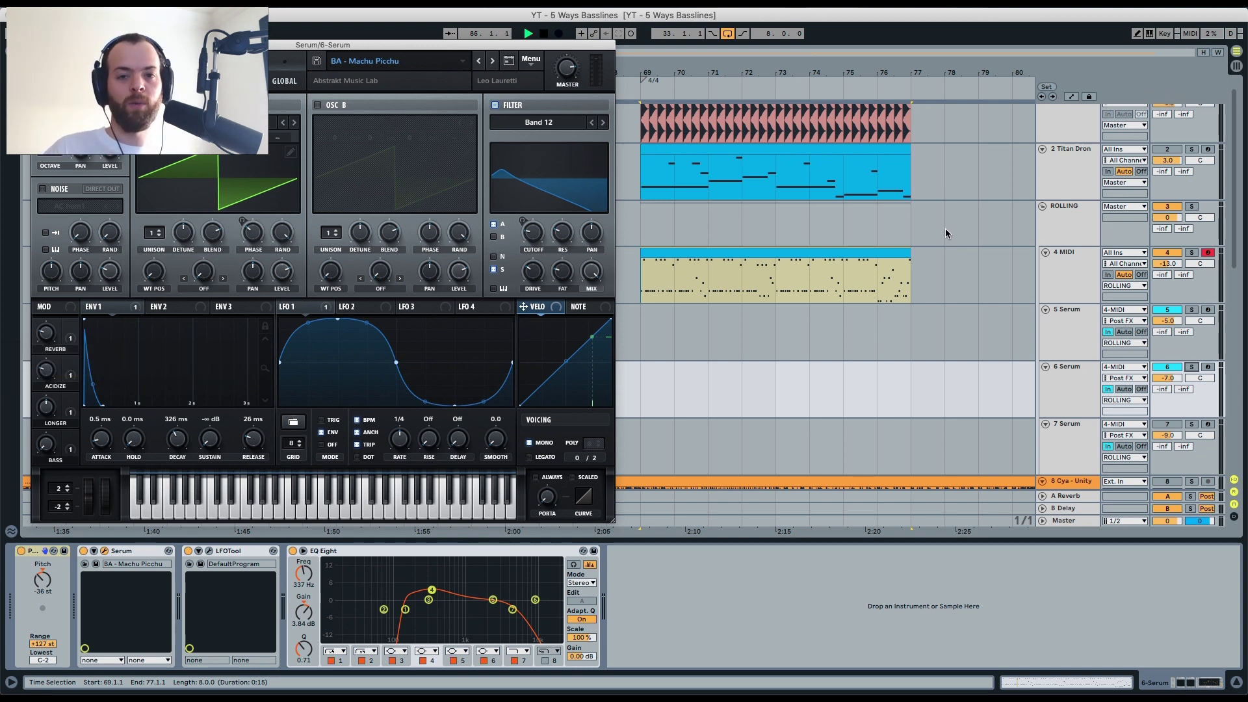
Step: Raise the Titan Drone track's EQ Eight high-cut frequency to 5.52 kHz while the bar 69 section plays
left_click(734, 186)
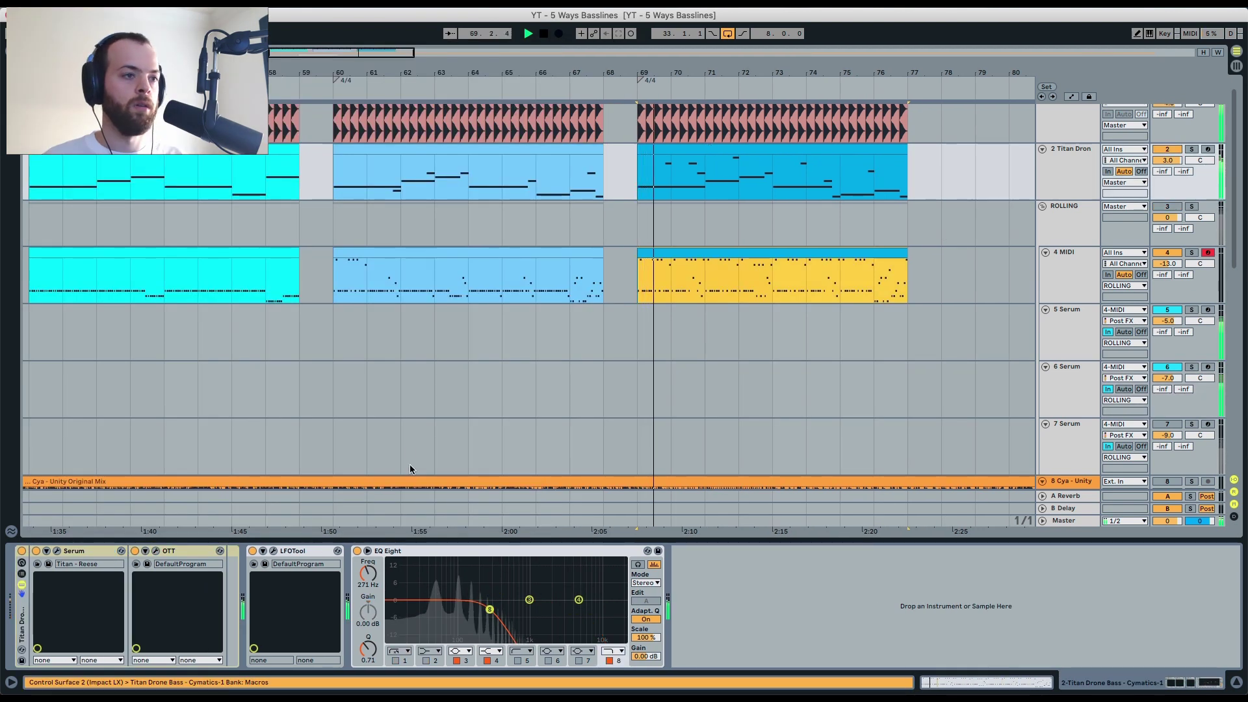
mouse_move(365, 581)
left_mouse_down()
mouse_move(365, 559)
mouse_move(375, 574)
left_mouse_up()
key("space")
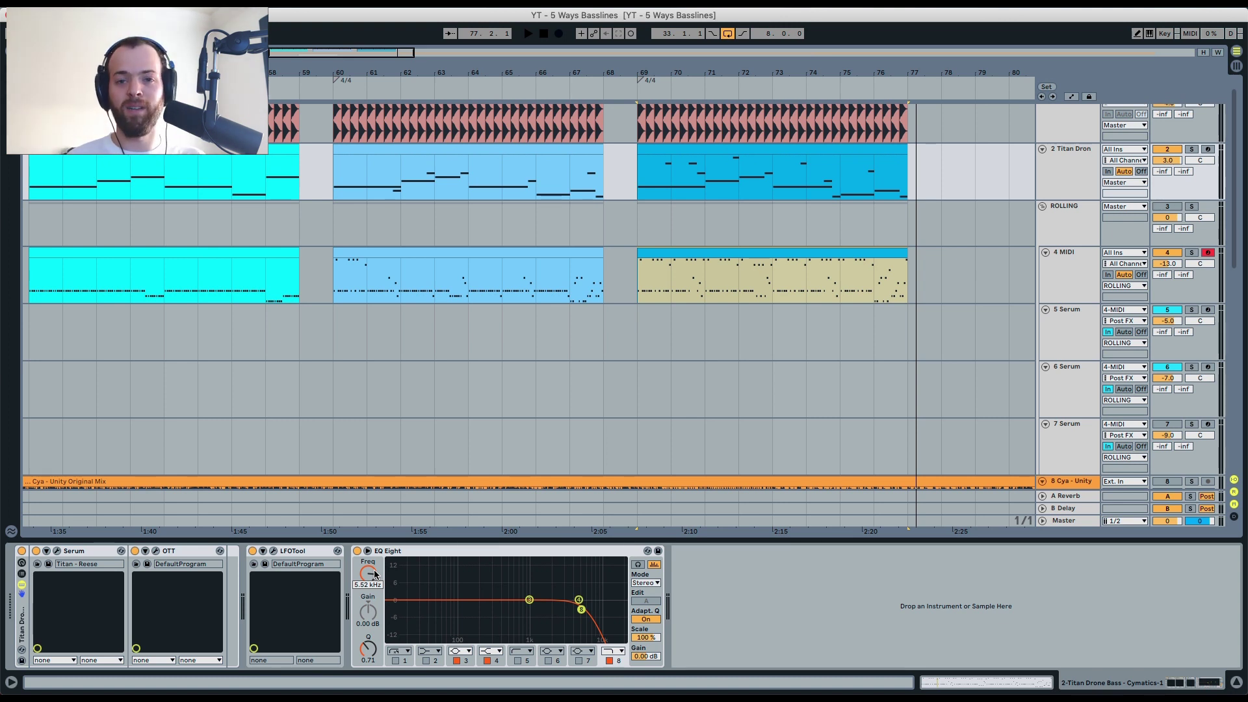